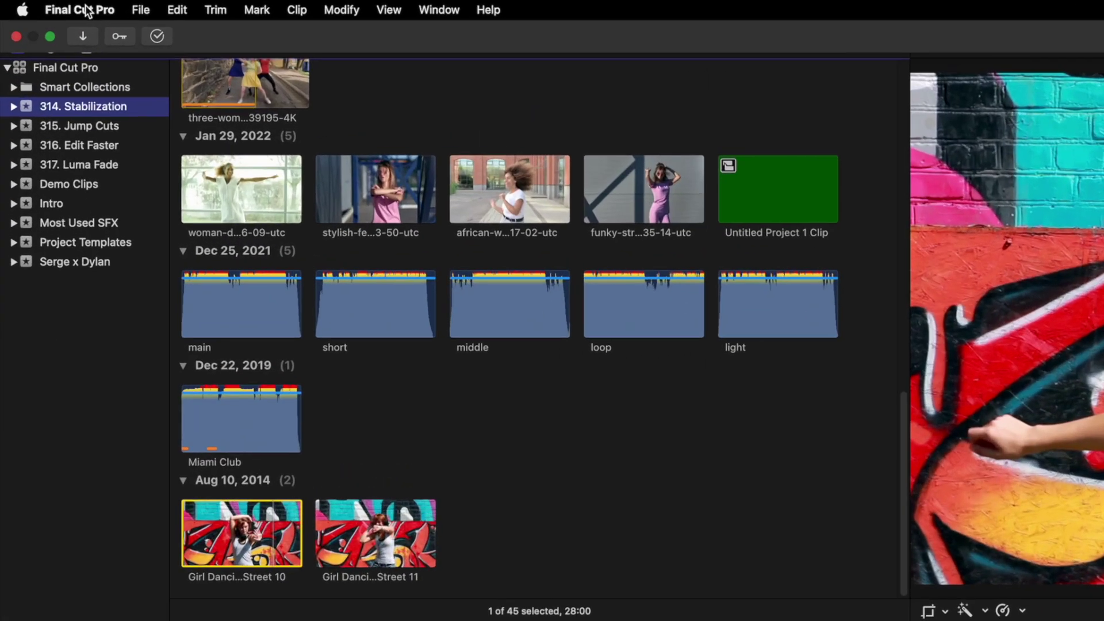
Duplicate the Default command set as a new Demo set in the Command Editor
click(45, 6)
mouse_move(112, 84)
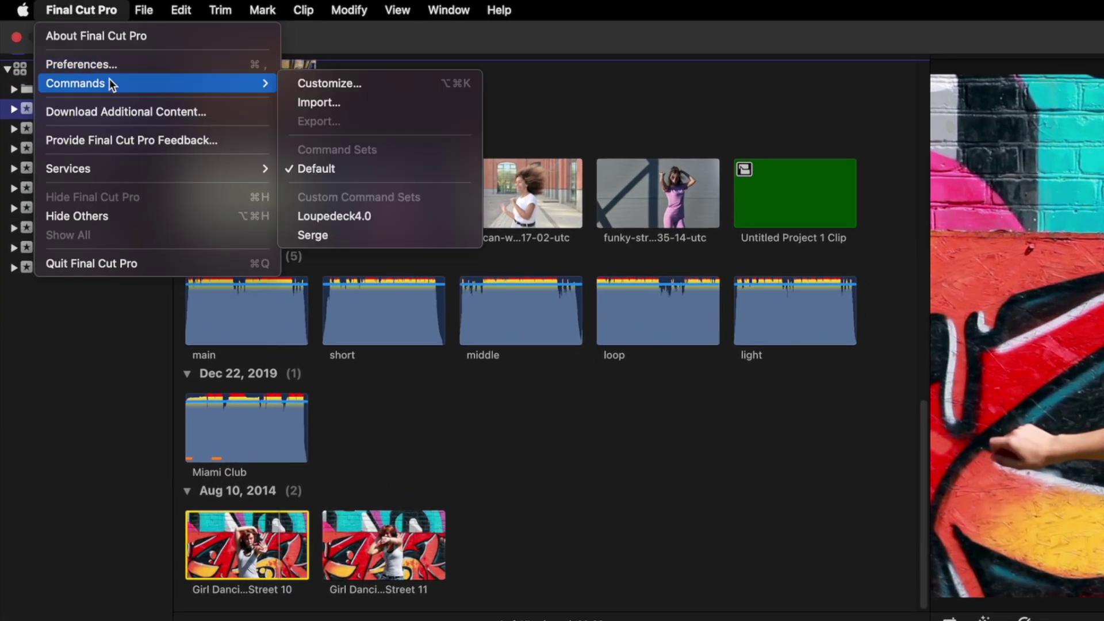
click(317, 84)
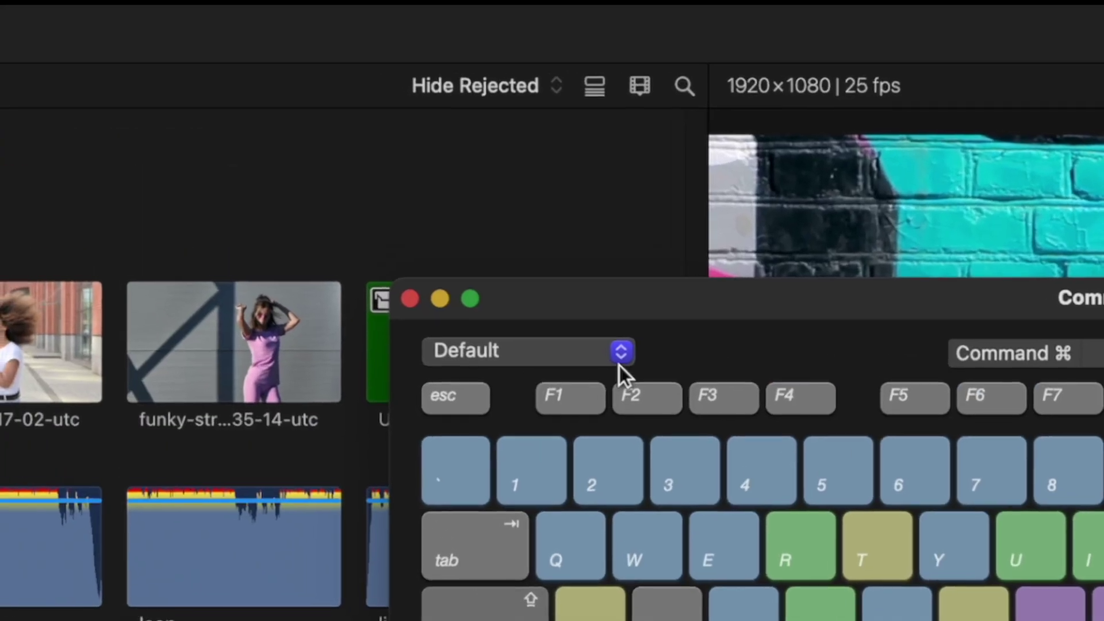
click(261, 49)
click(628, 249)
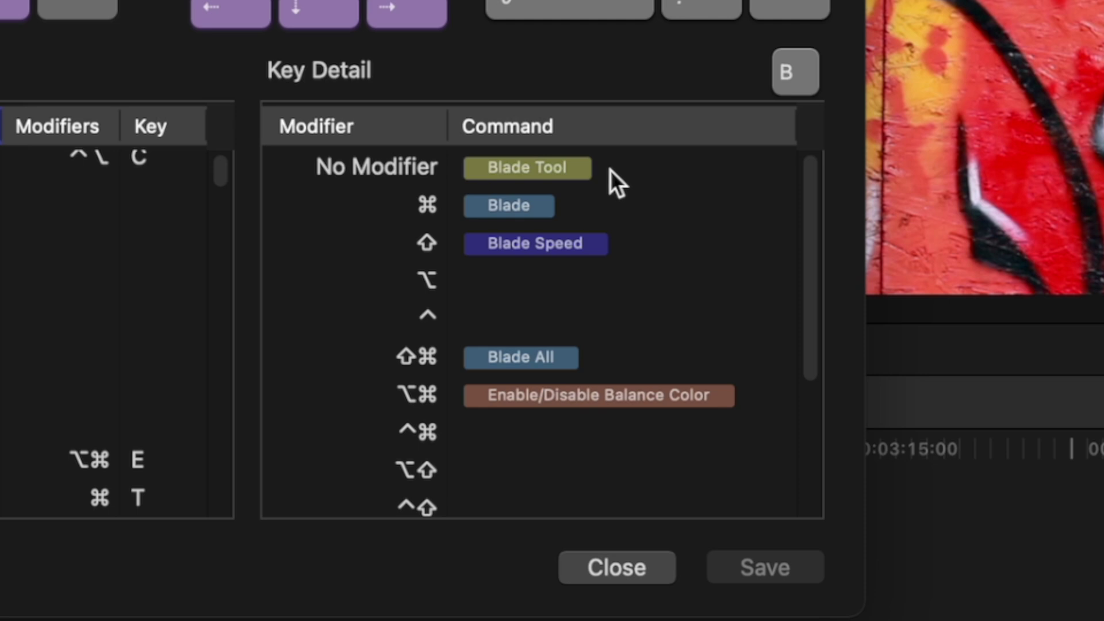
Map B to Blade, Command-B to Blade Tool, and Option-B to Blade All
drag(560, 168, 568, 285)
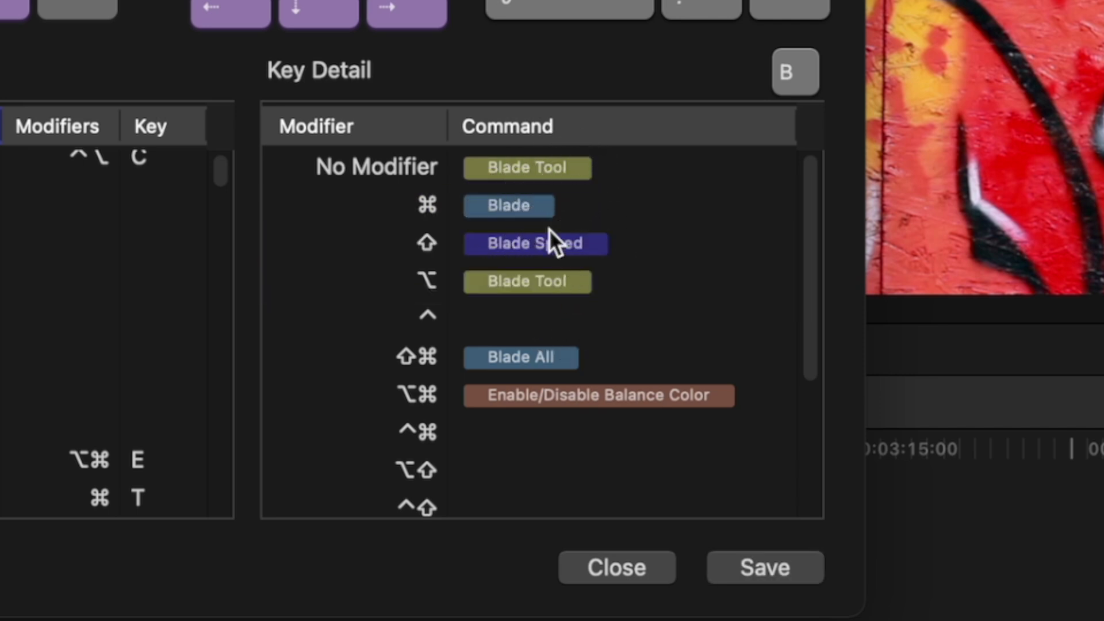
drag(530, 208, 527, 173)
drag(534, 284, 536, 210)
drag(525, 288, 127, 315)
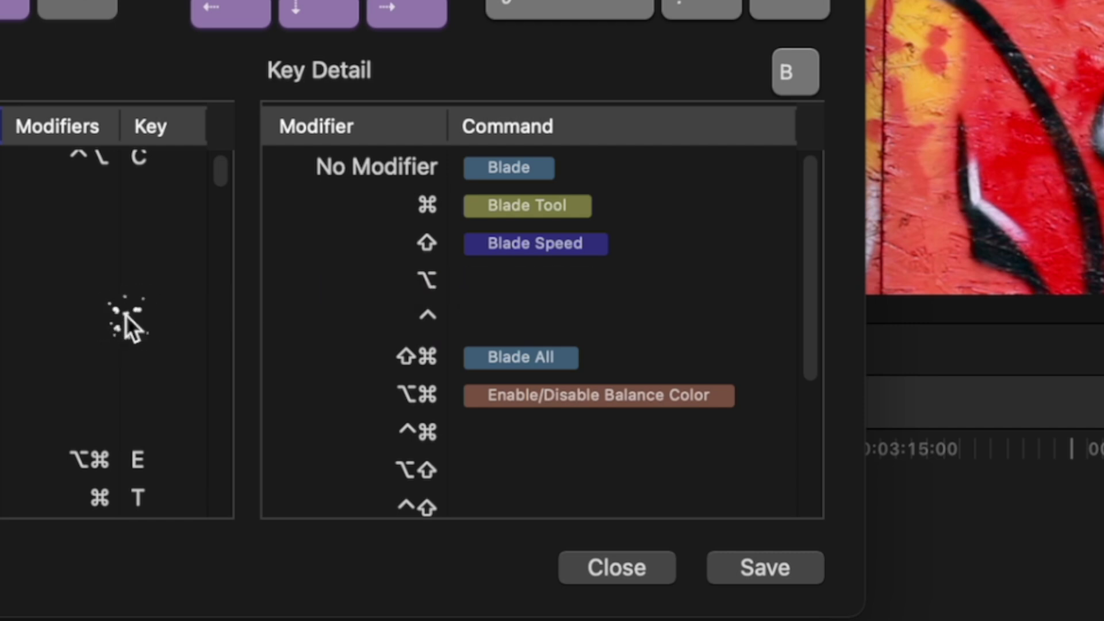
drag(520, 354, 63, 361)
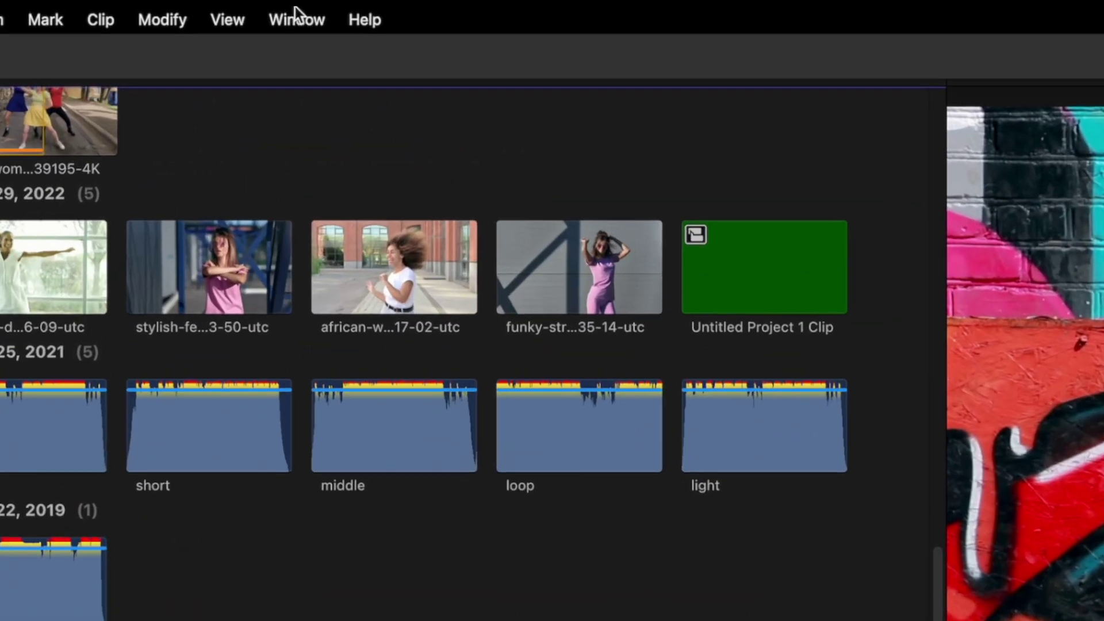
Switch workspaces to Organize, then Color & Effects, then Multicam
click(223, 4)
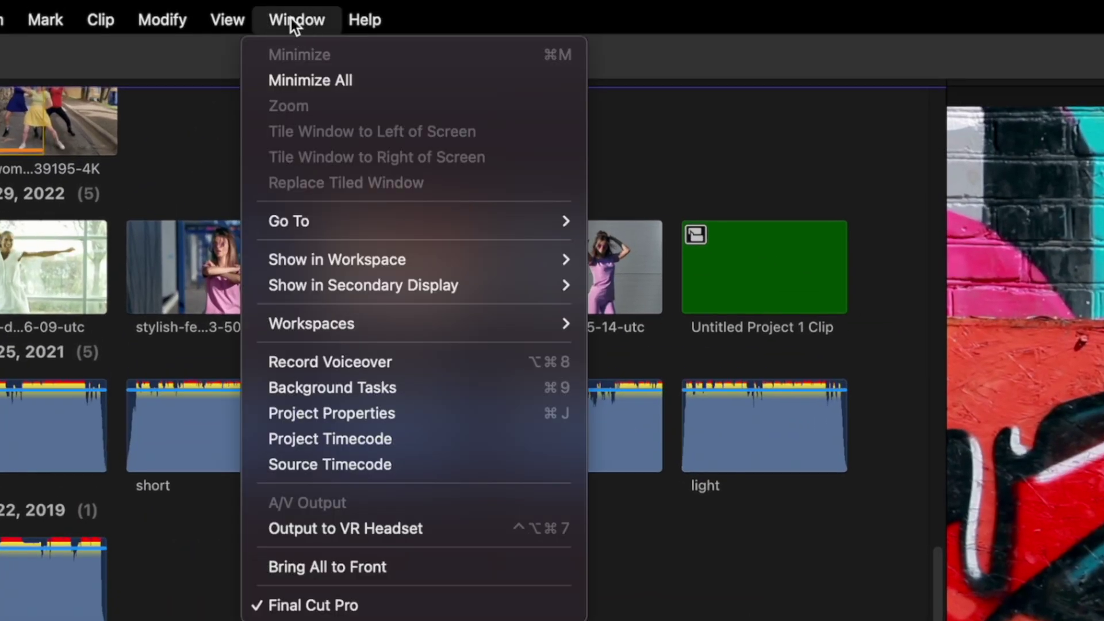
mouse_move(454, 320)
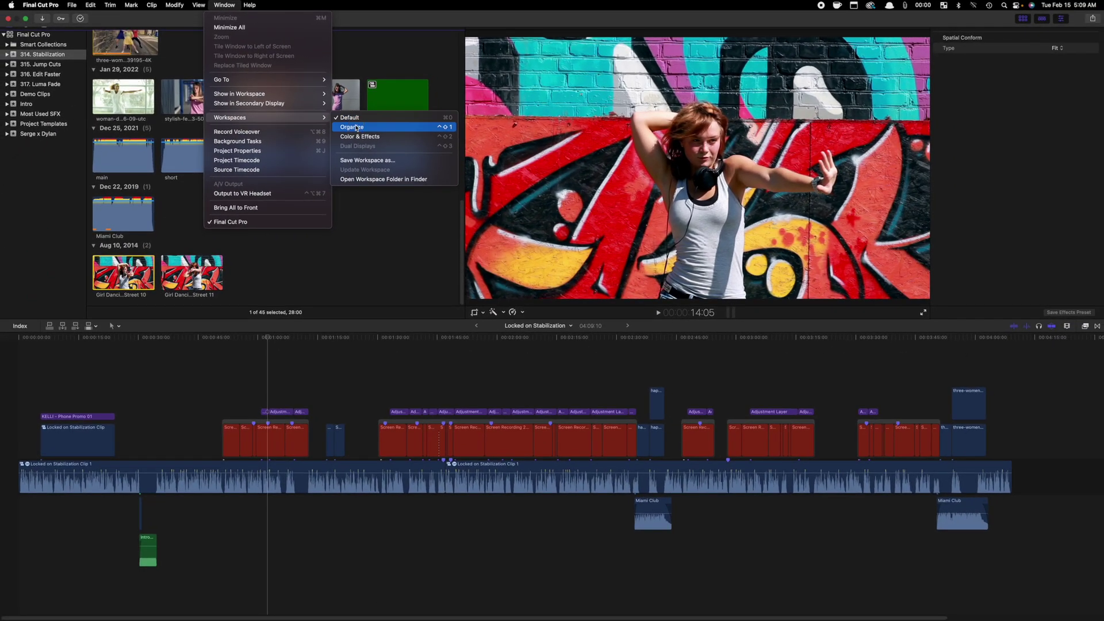
click(356, 127)
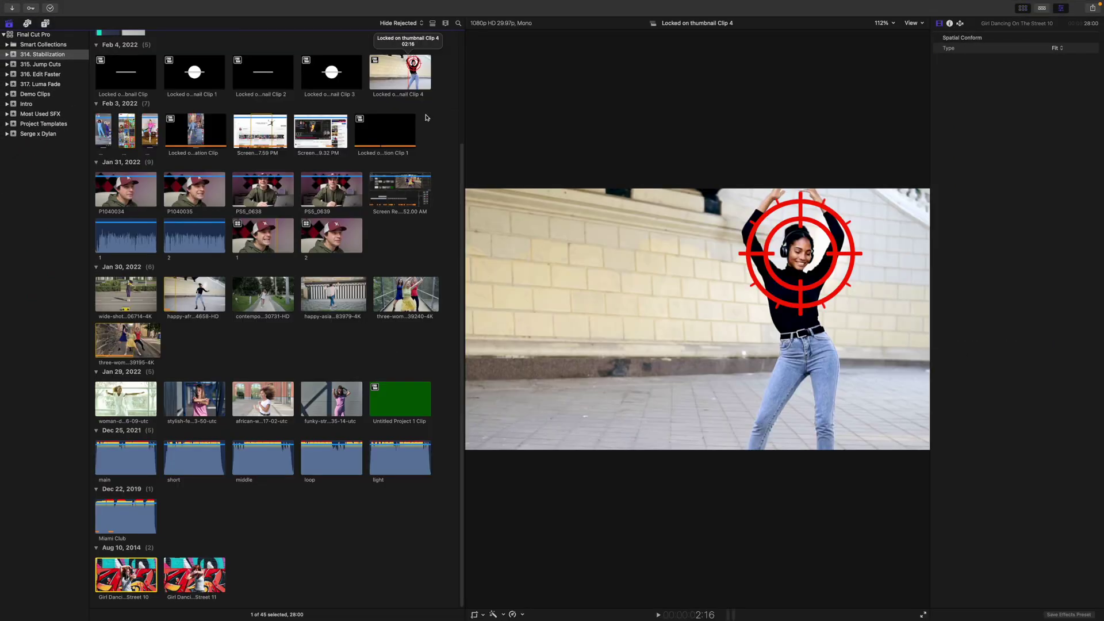
click(224, 5)
mouse_move(241, 117)
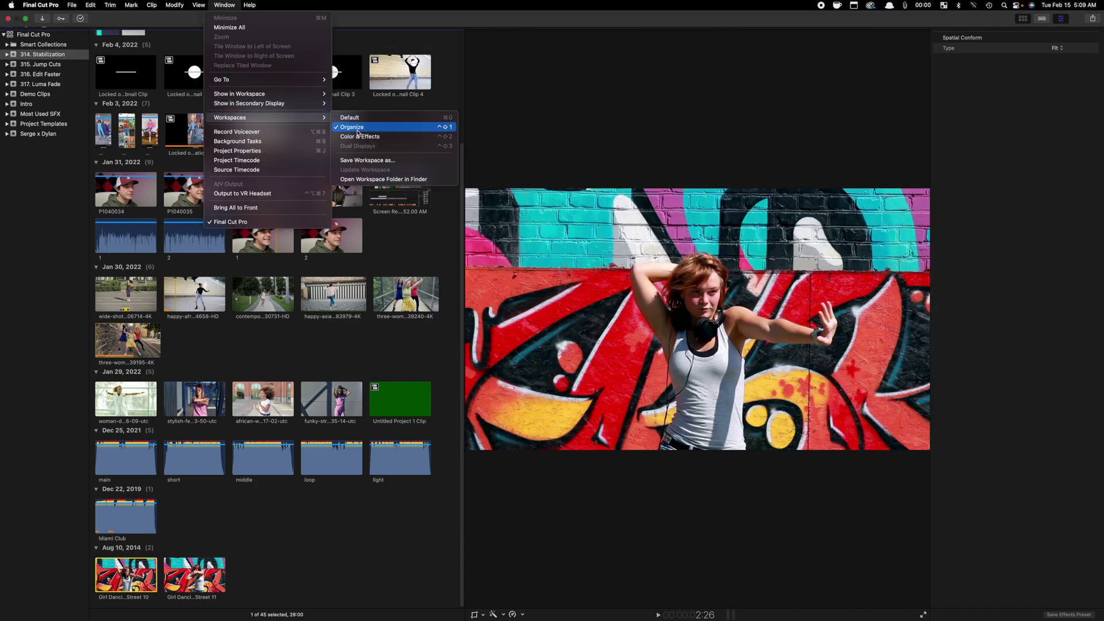
click(359, 136)
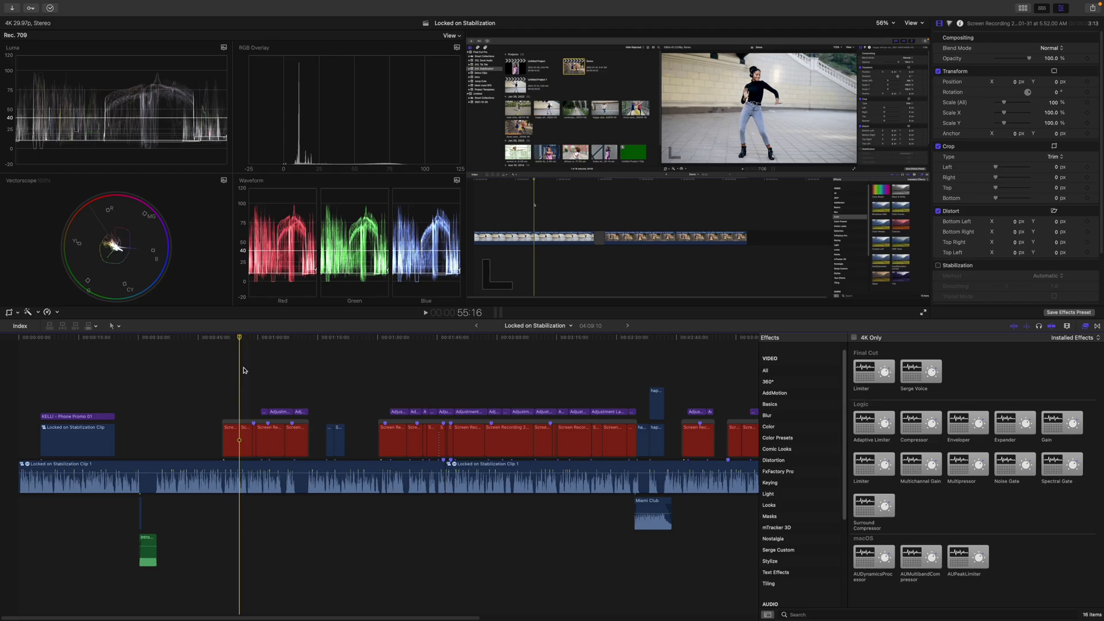
click(224, 4)
mouse_move(271, 117)
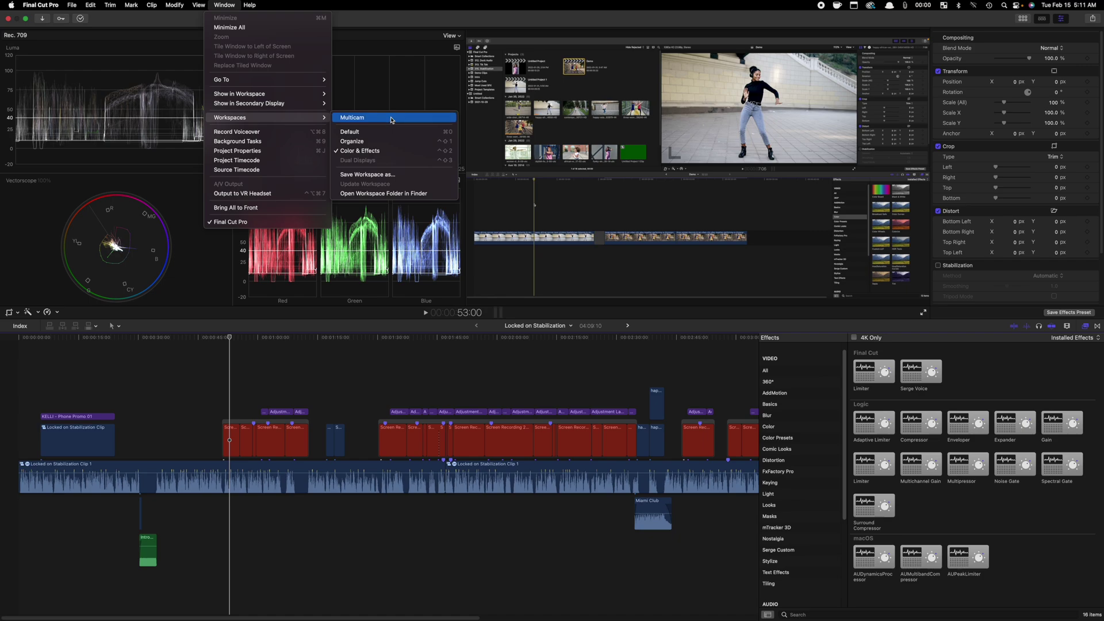
click(391, 118)
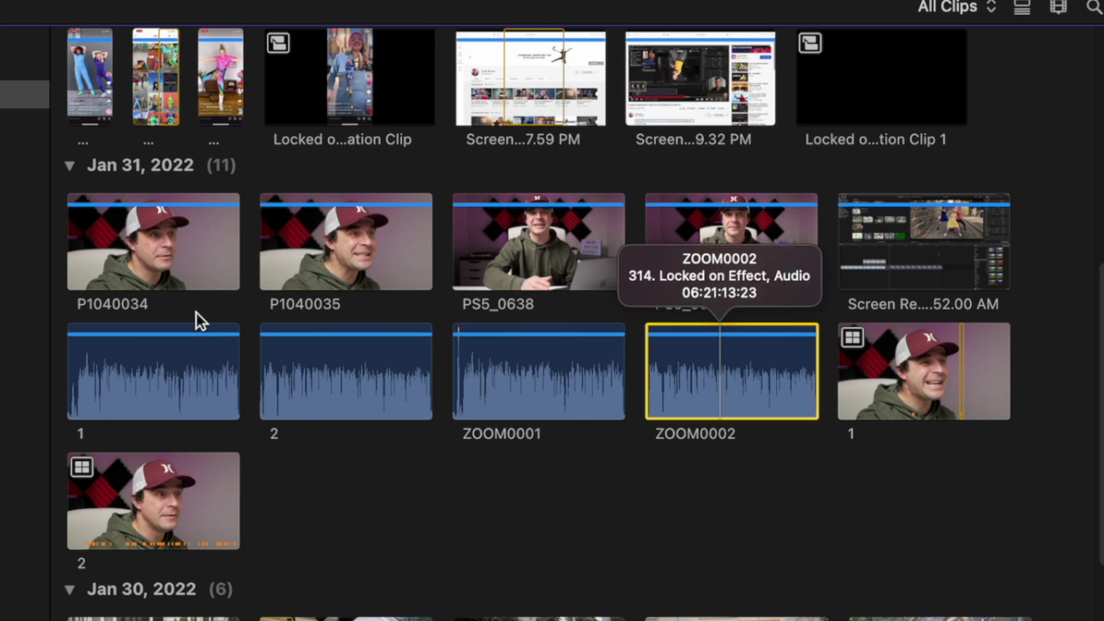
Reject the eight Jan 31 interview clips and set the browser filter to Hide Rejected
click(184, 264)
shift+click(568, 239)
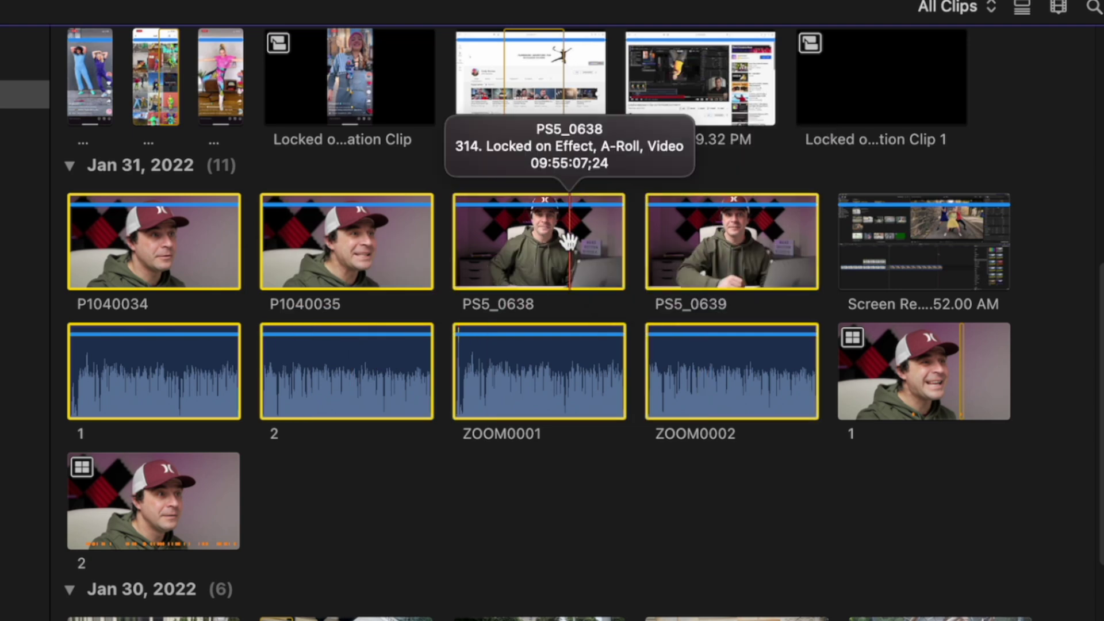
key(Delete)
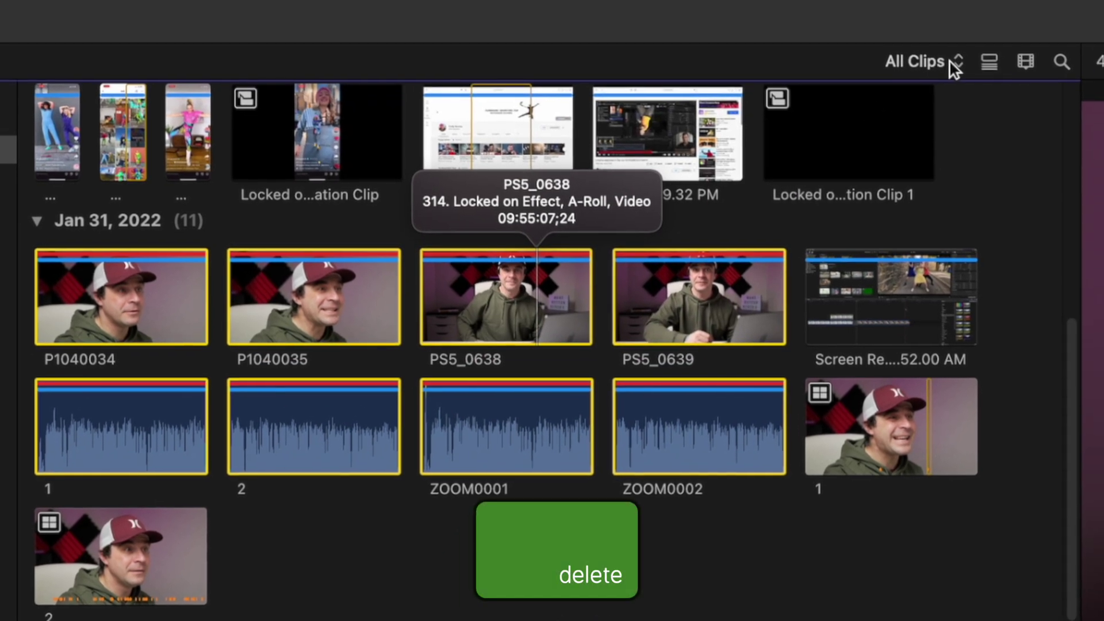
click(983, 7)
click(956, 91)
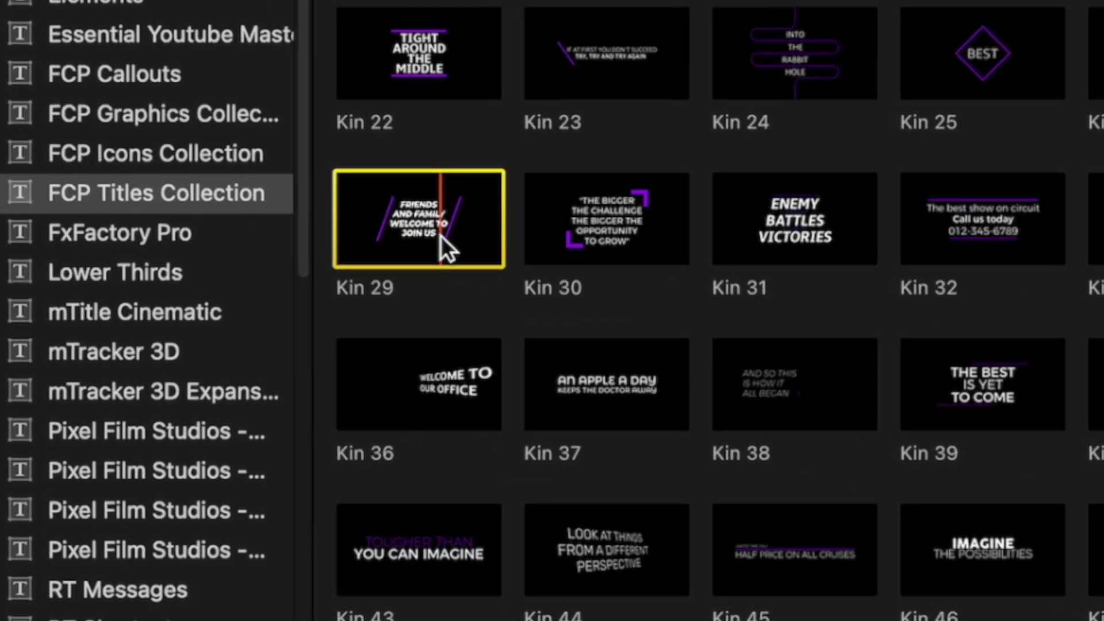
Open Kin 29 in Motion and publish it as 'Kin 29' in a new 'Most Used' category
right_click(119, 195)
click(523, 345)
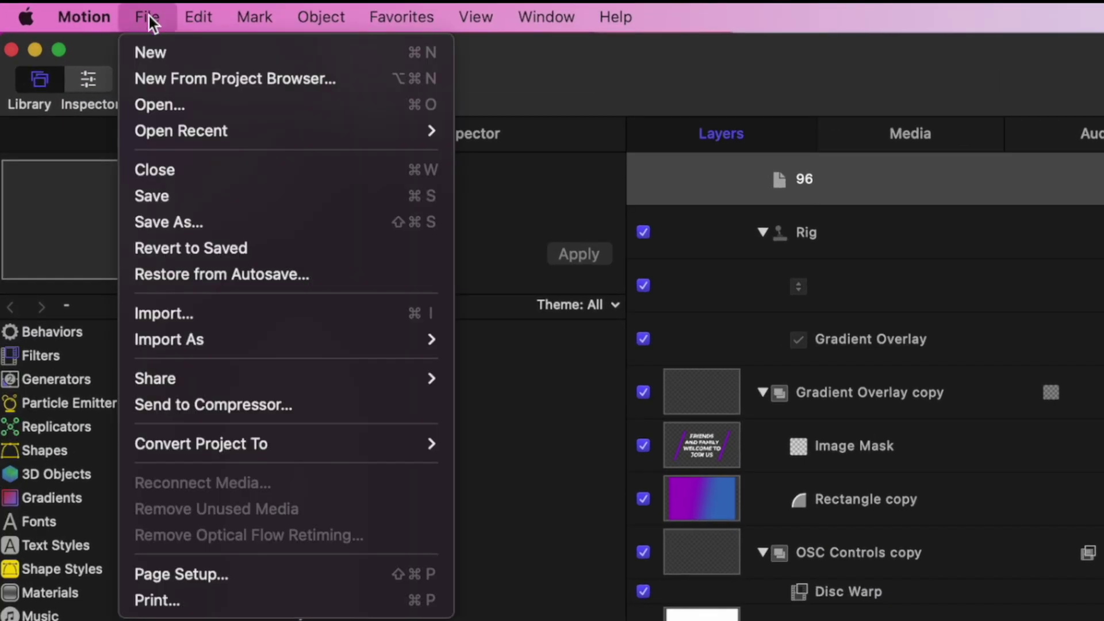
click(202, 216)
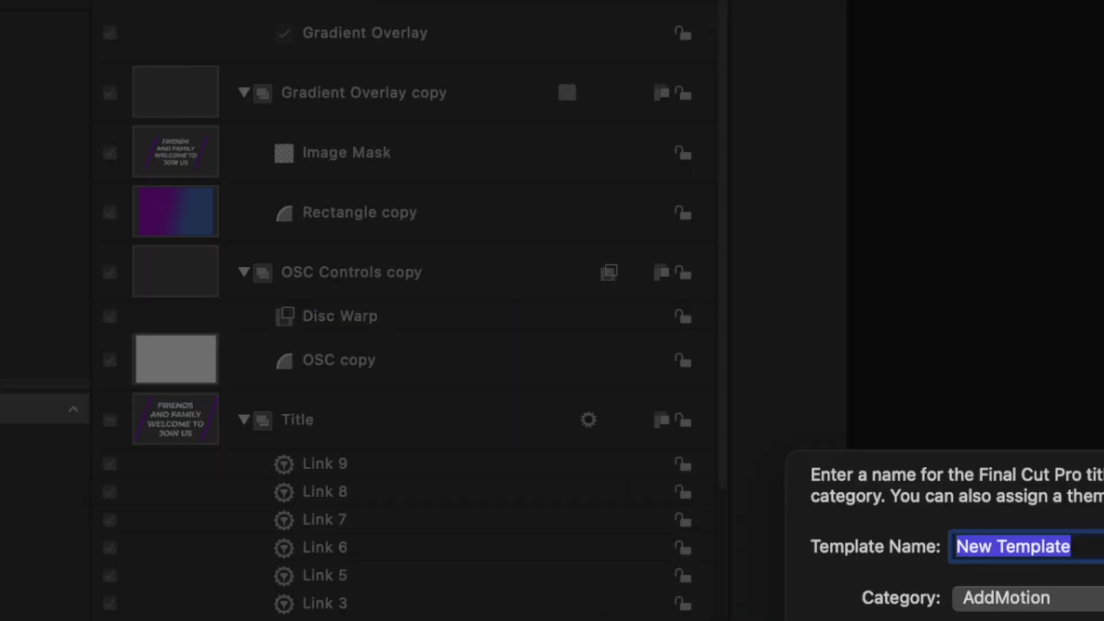
text(Kin 29)
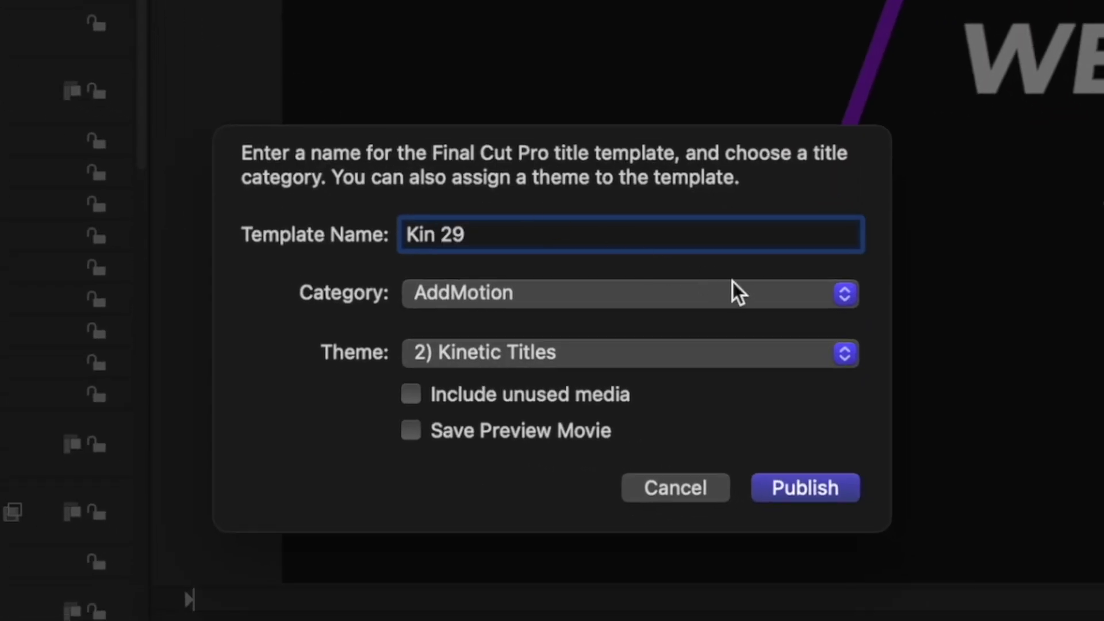
click(736, 290)
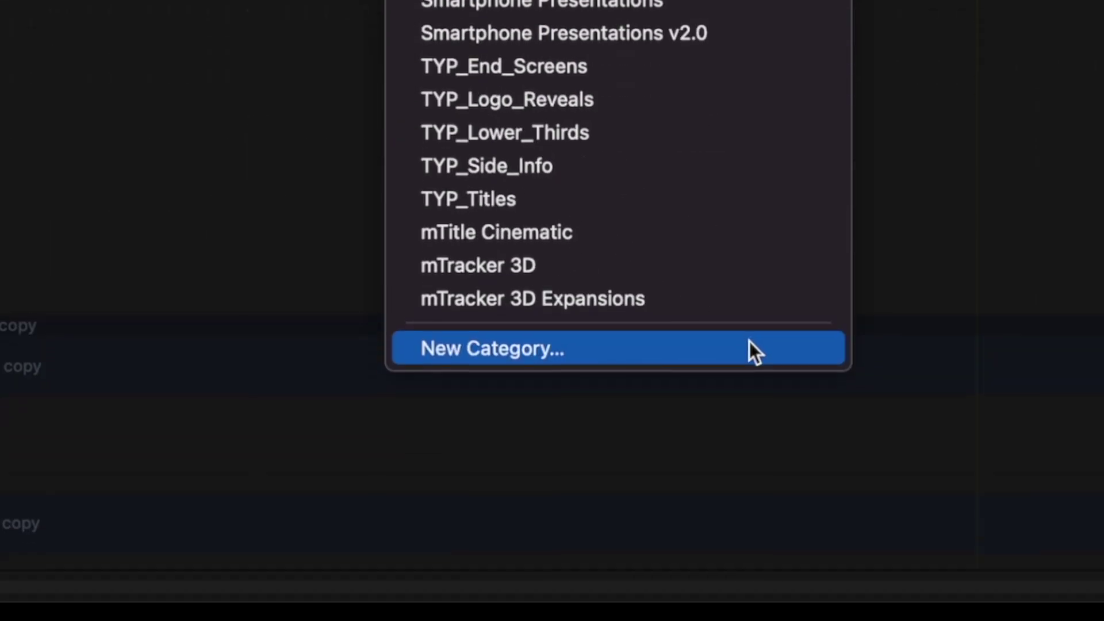
click(750, 339)
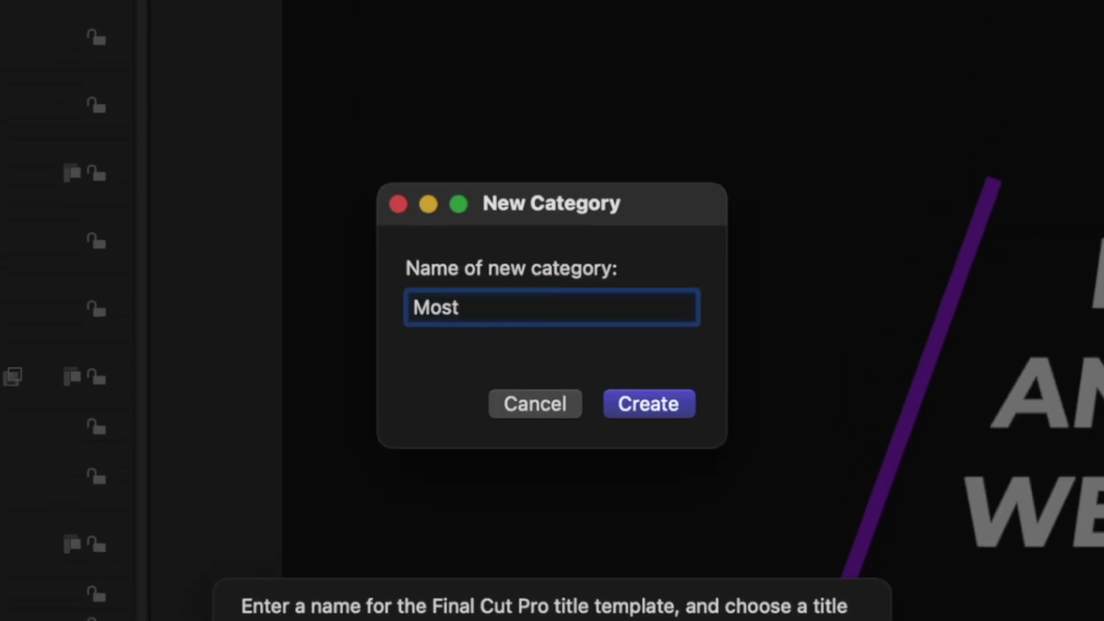
click(684, 410)
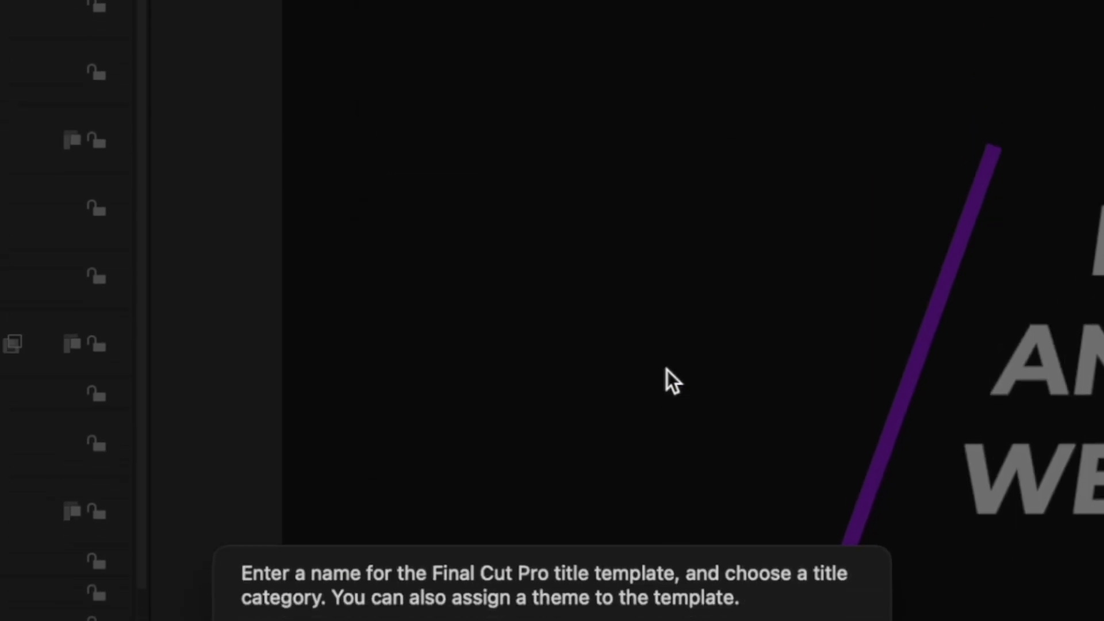
click(835, 490)
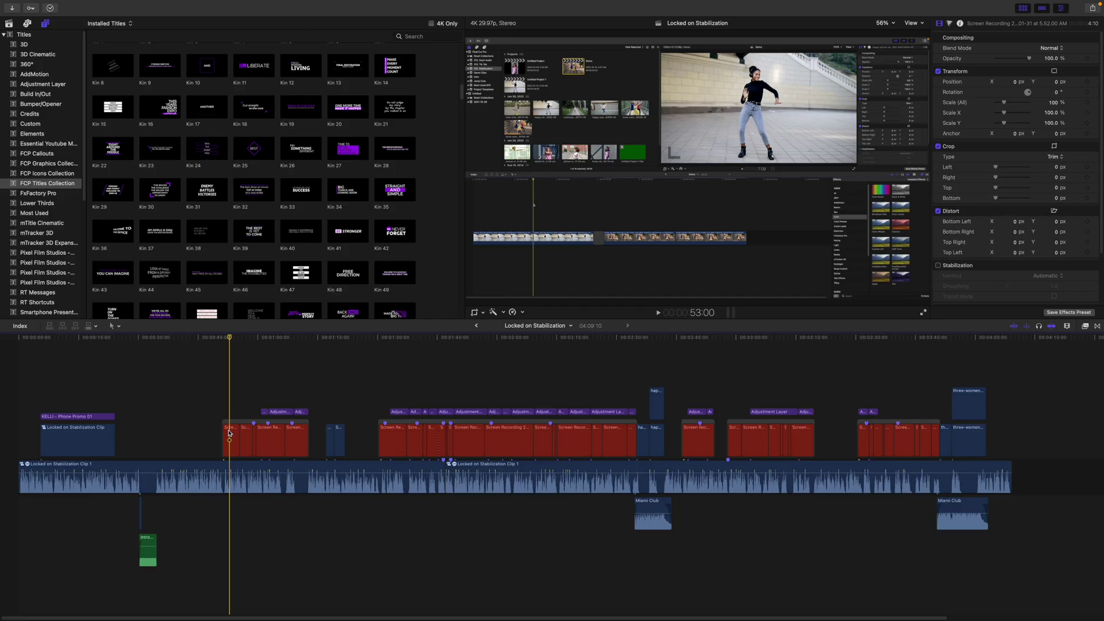
scroll(192, 219, down, 5)
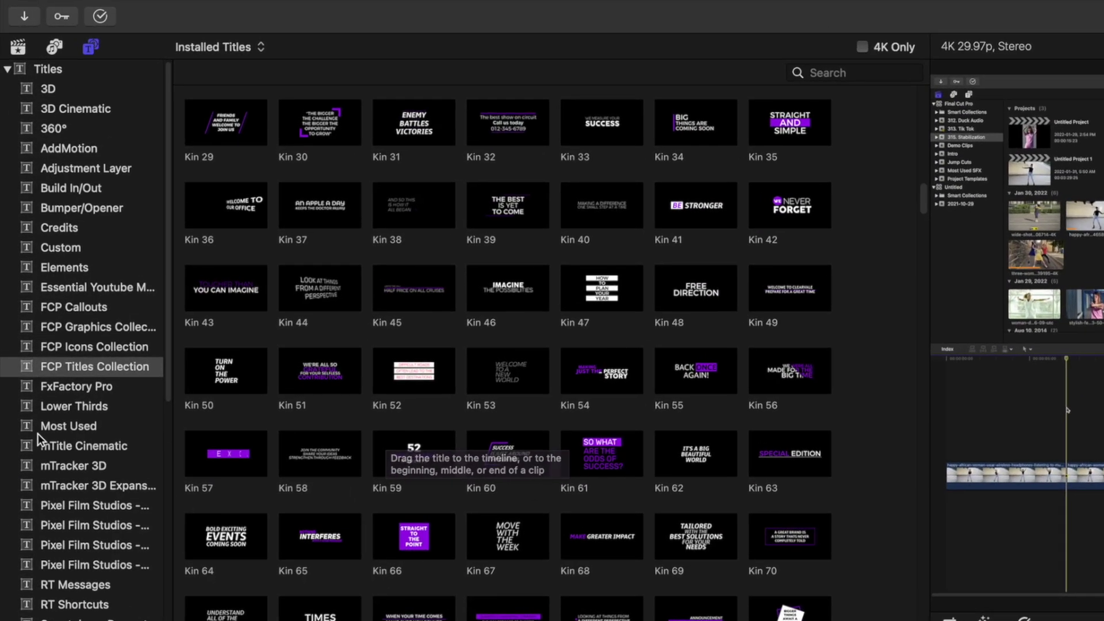
Select the Most Used category in the Titles browser sidebar
click(34, 213)
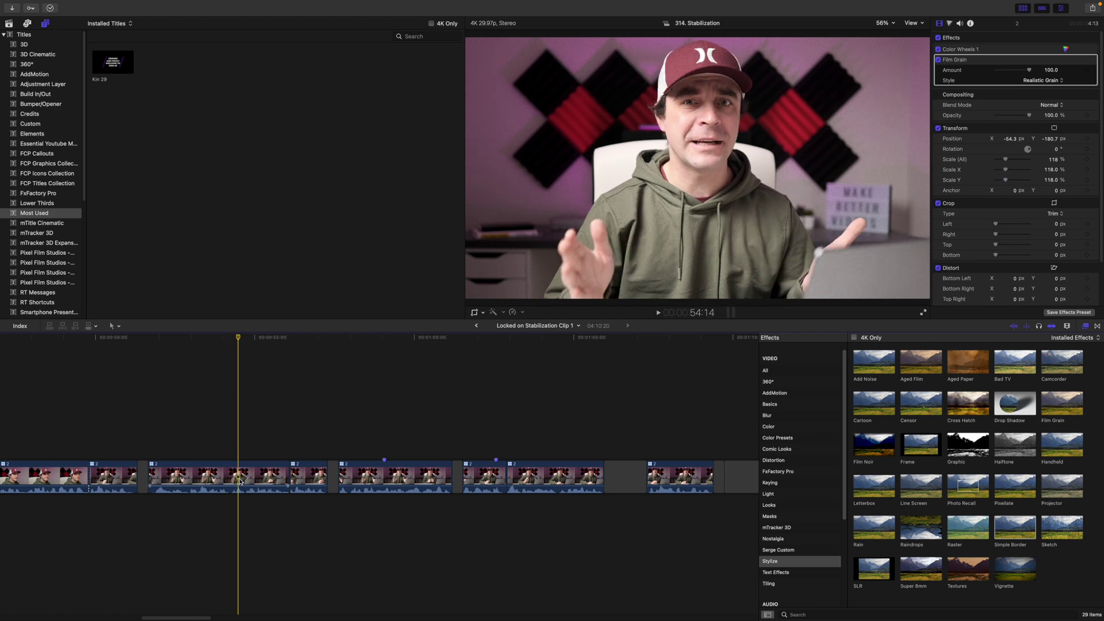
Copy the clip and paste its Color Wheels, Film Grain, Position and Scale attributes onto the target
key(super+c)
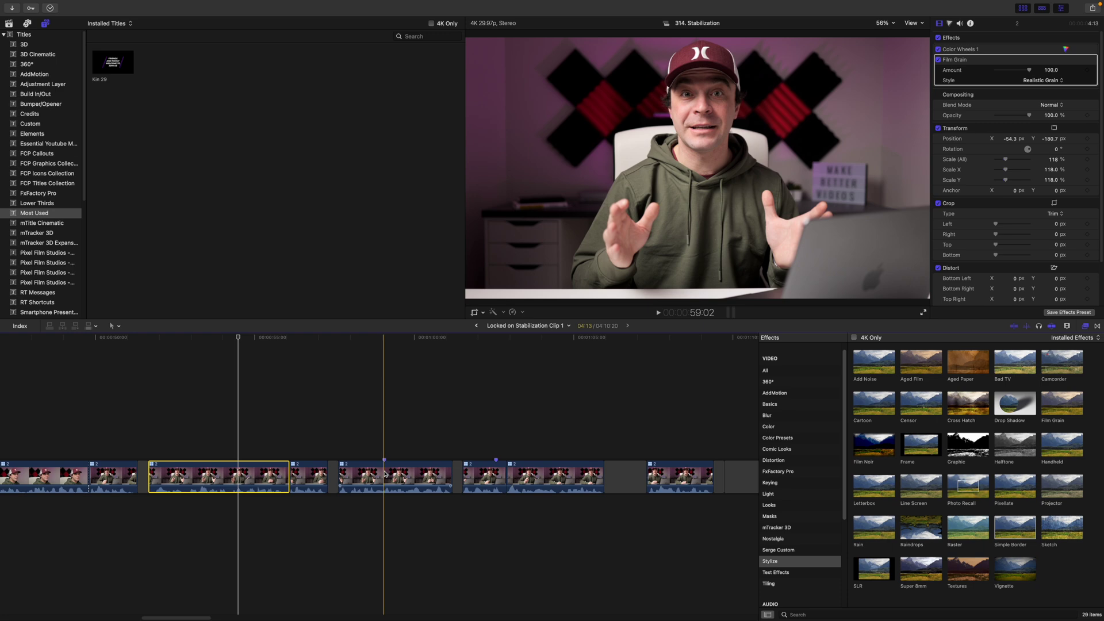
key(super+shift+v)
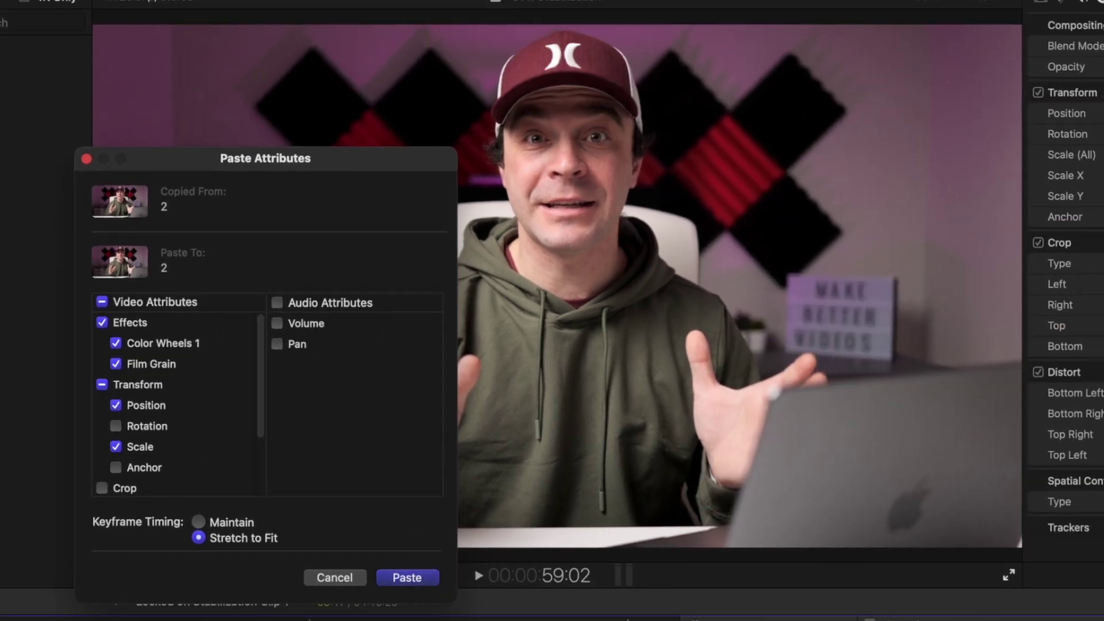
click(730, 561)
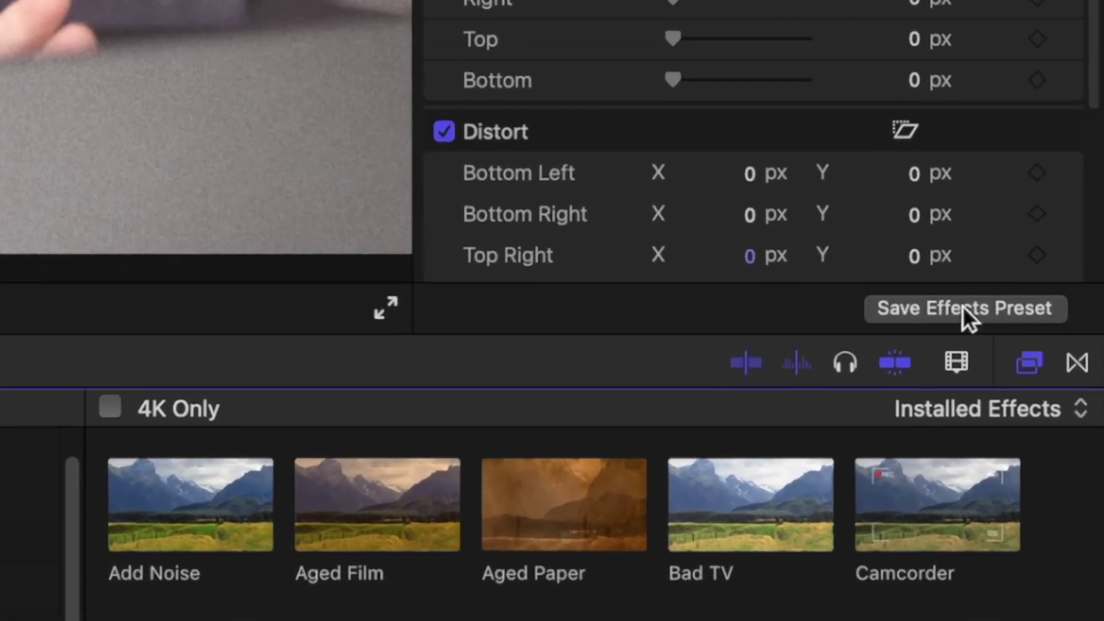
Save the clip's effects as a preset named 'Demo' in the custom category
click(1043, 538)
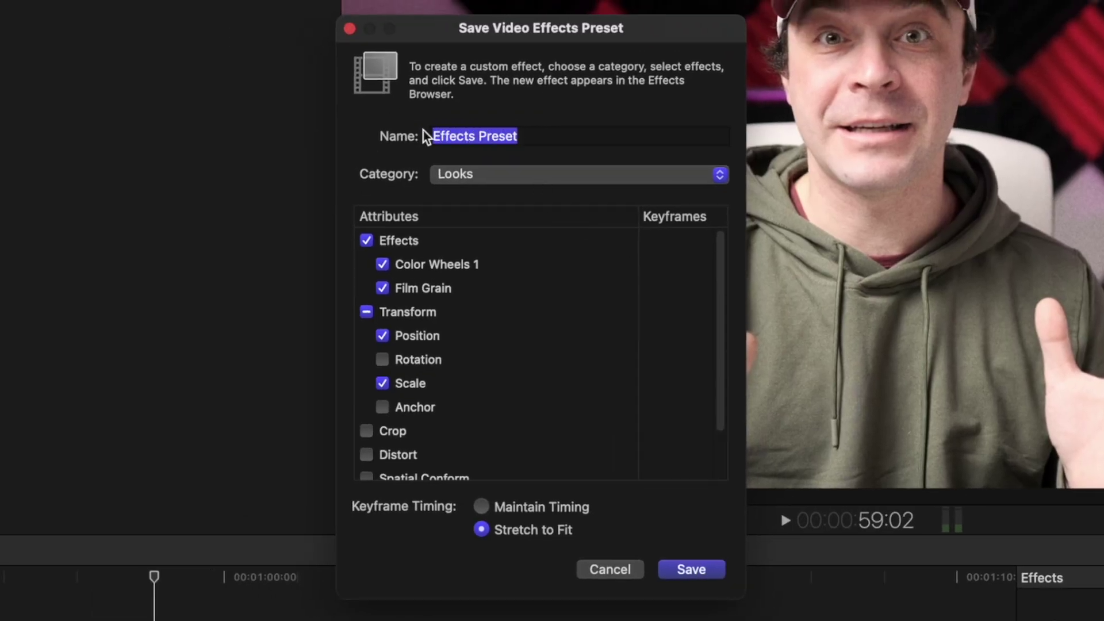
text(Demo)
click(718, 176)
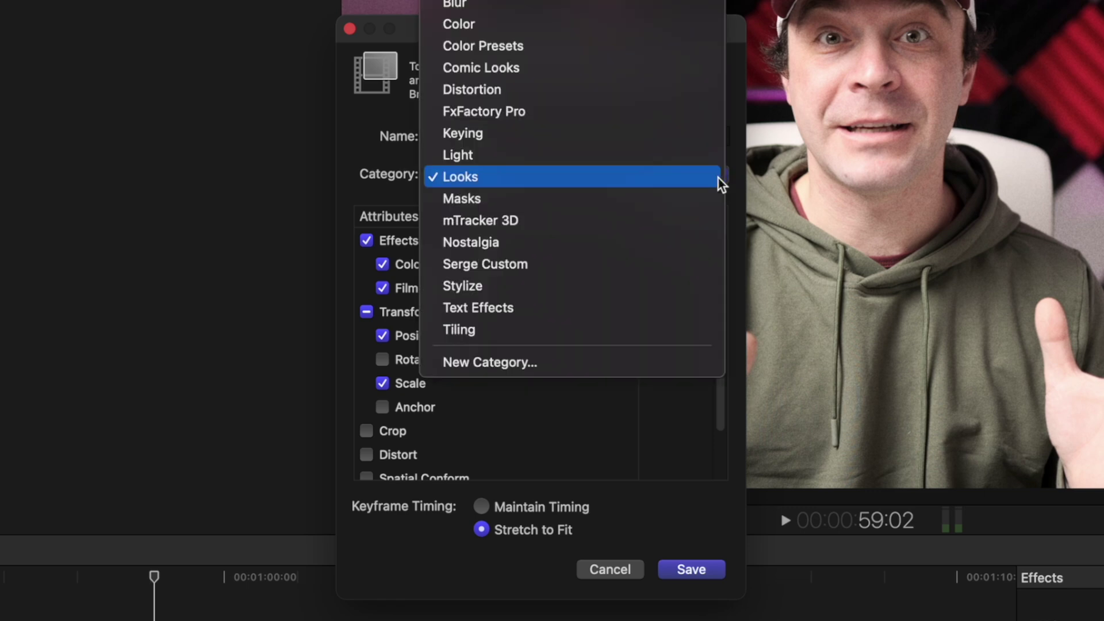
click(626, 263)
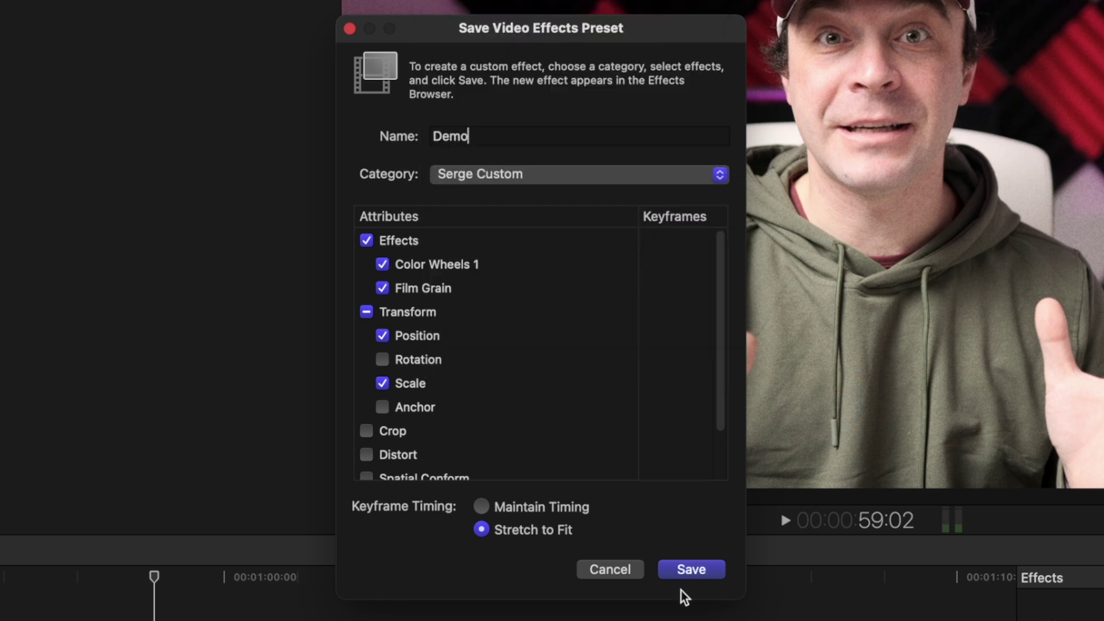
click(685, 571)
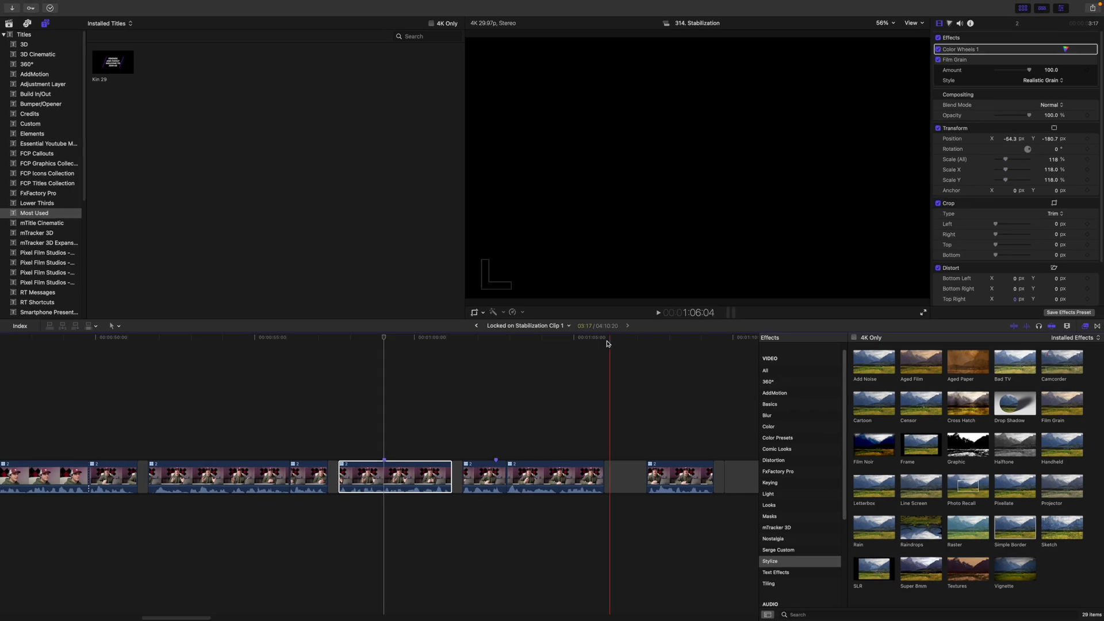
Apply the Demo preset from the custom effects category to the next timeline clip
click(549, 477)
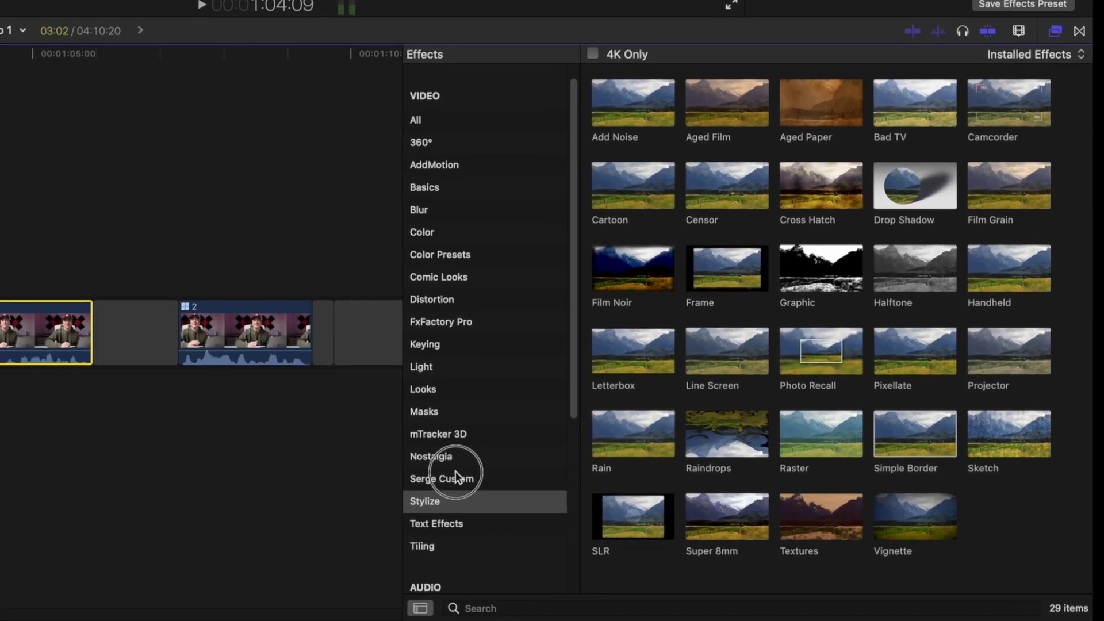
click(456, 477)
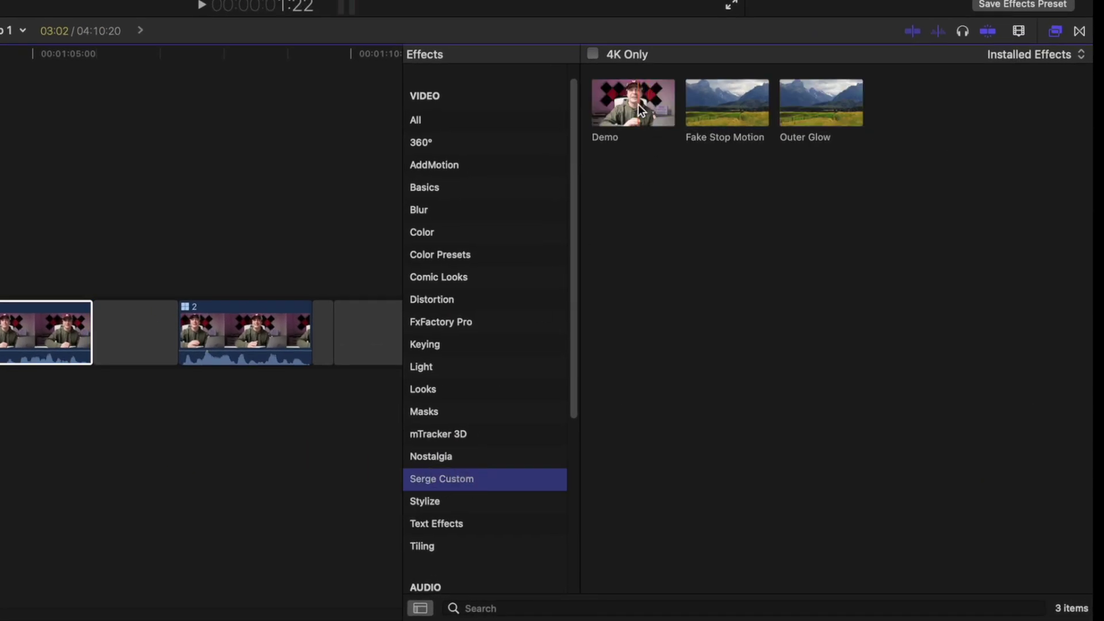
drag(638, 104, 250, 300)
drag(343, 334, 137, 373)
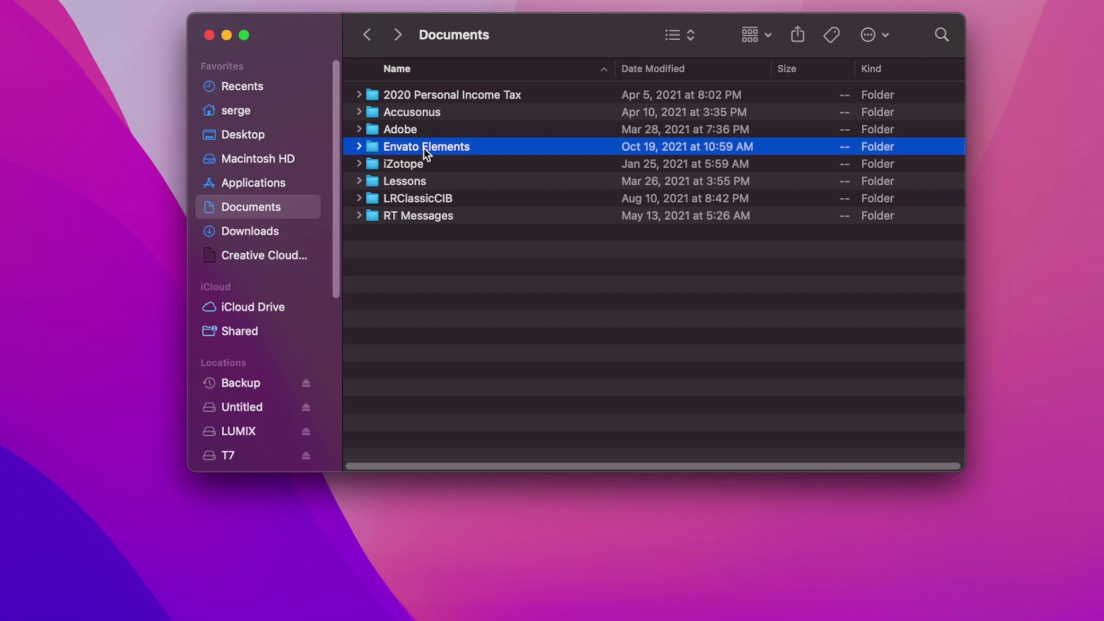
Make an alias of the Envato Elements folder and move it to the desktop
right_click(423, 149)
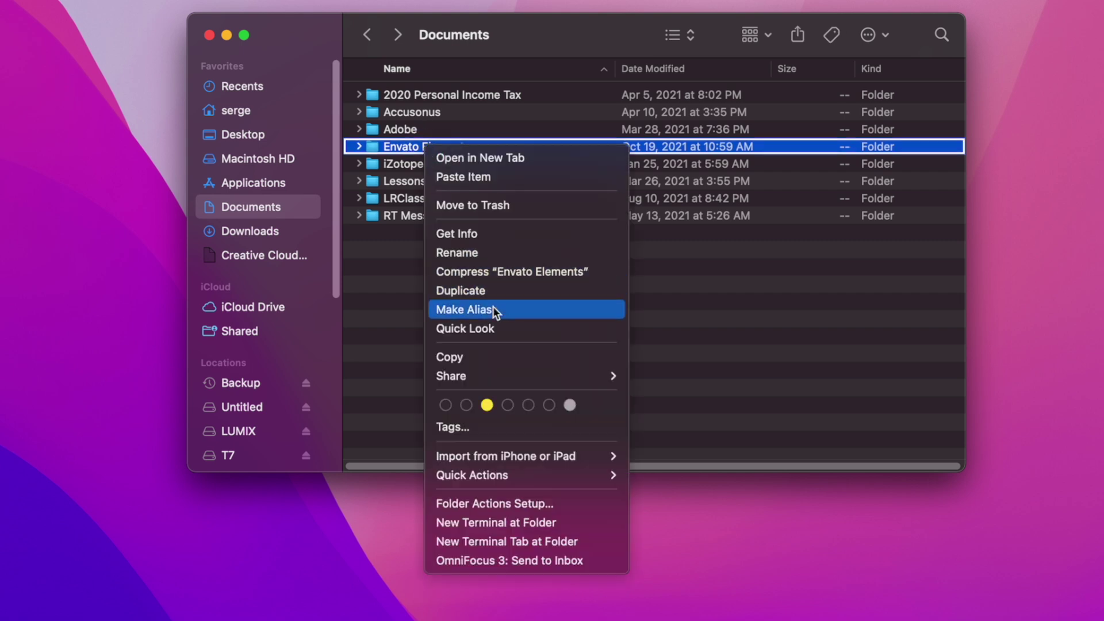
click(492, 309)
key(Return)
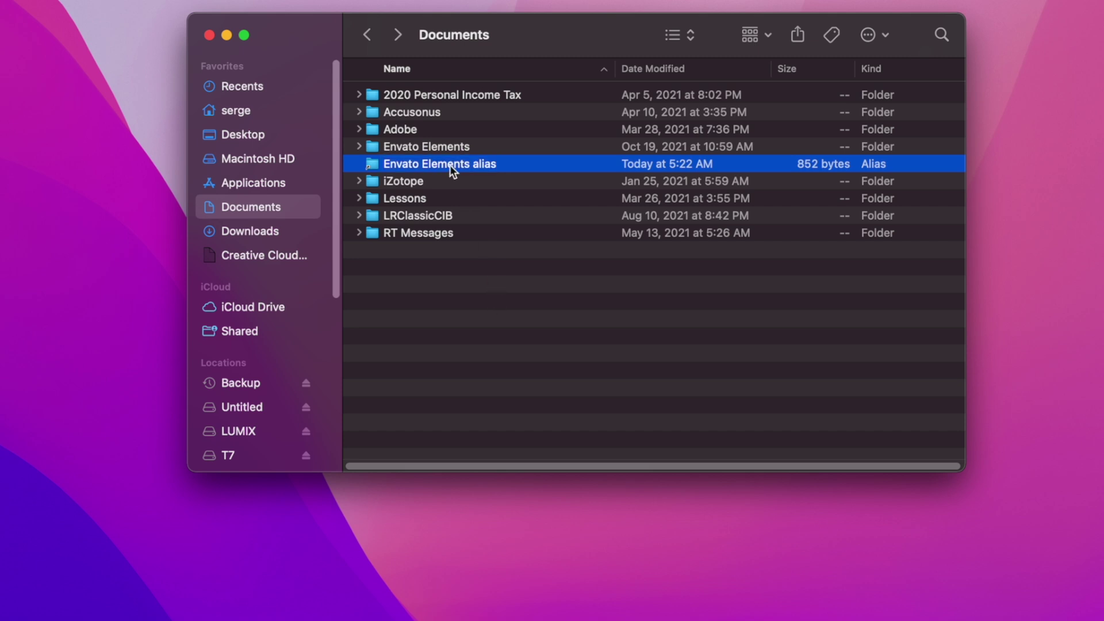
drag(81, 171, 82, 173)
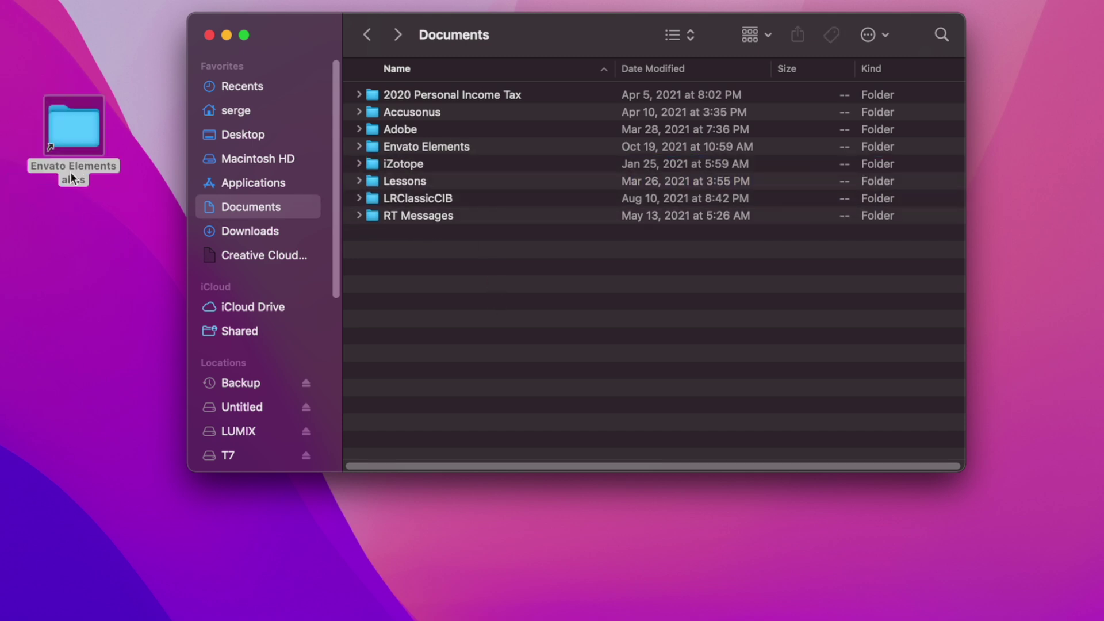
Navigate to Macintosh HD/Library/Audio/Apple Loops/Apple/Final Cut Pro Sound Effects
key(shift+super+c)
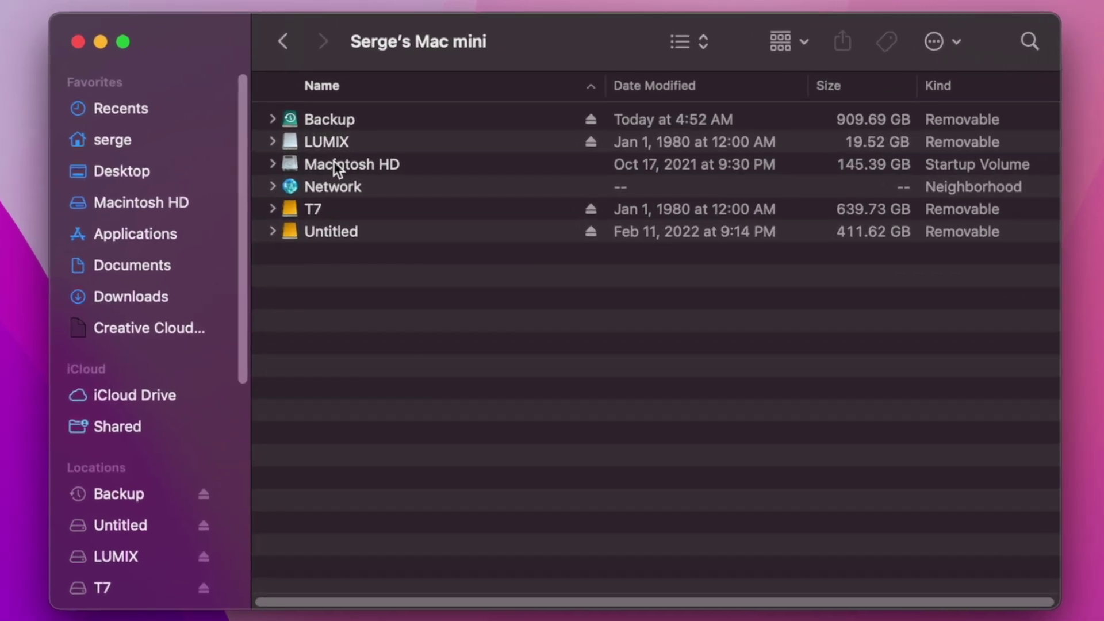
double_click(334, 163)
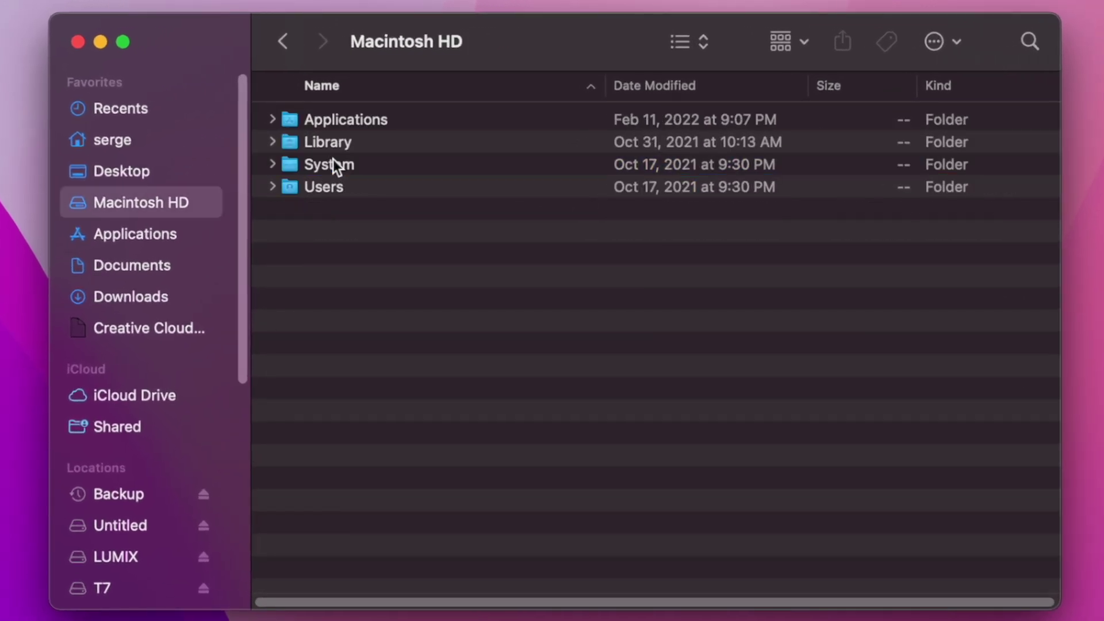
double_click(336, 144)
double_click(379, 163)
click(401, 122)
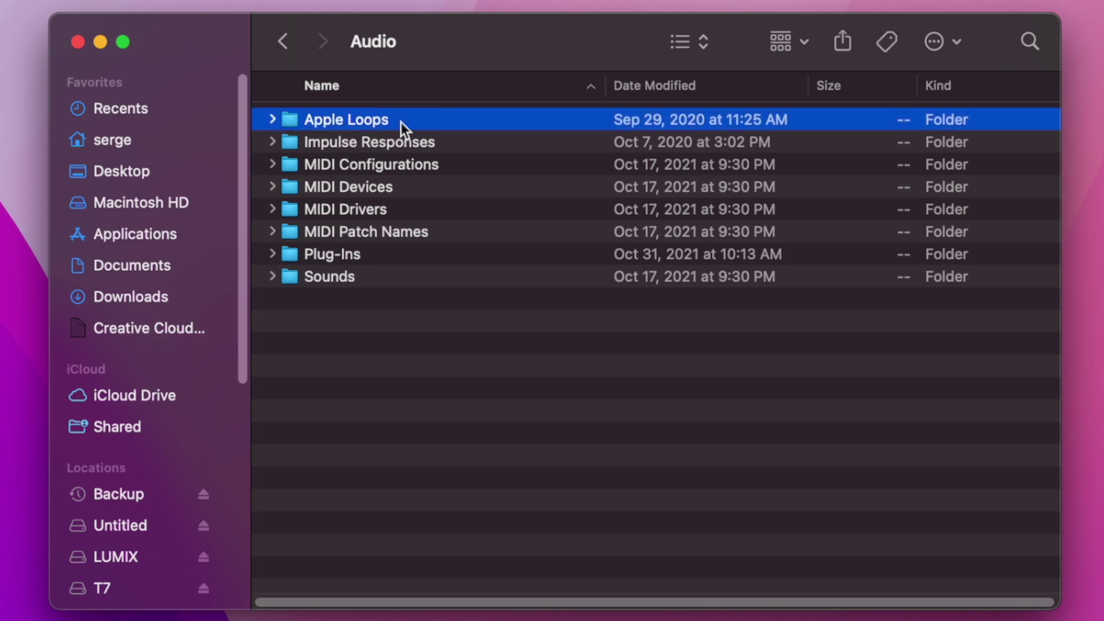
double_click(401, 122)
click(402, 122)
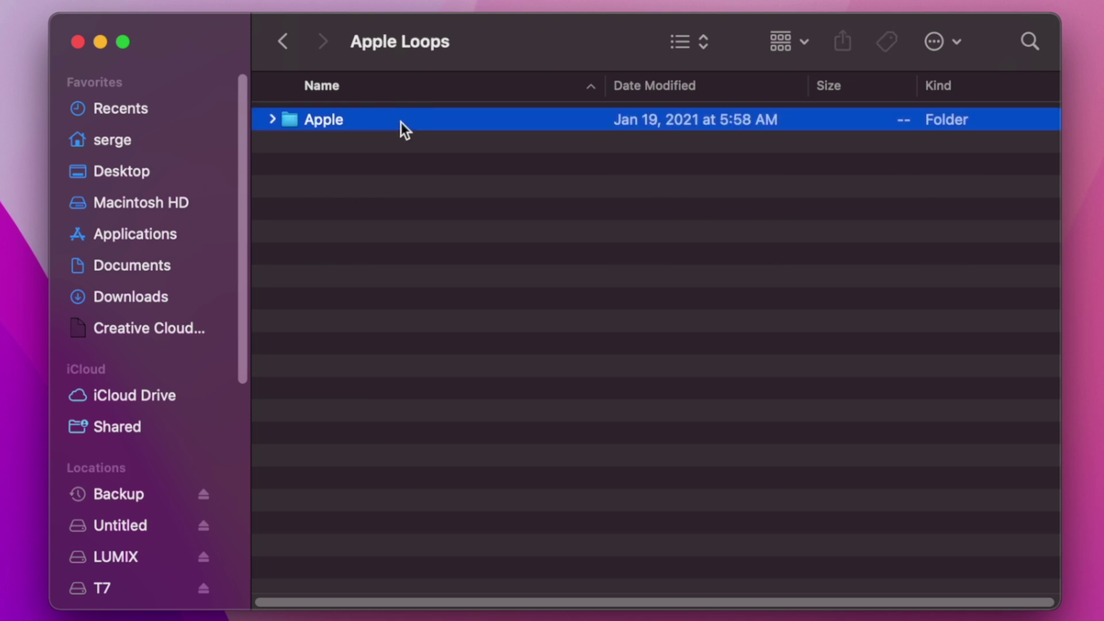
double_click(369, 120)
click(516, 366)
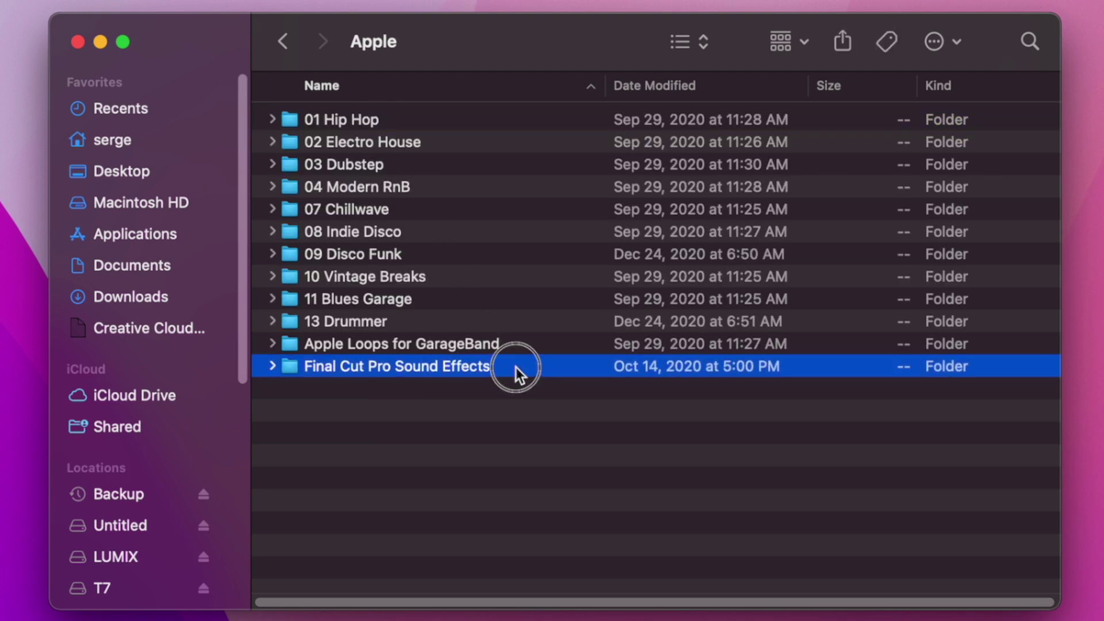
double_click(515, 366)
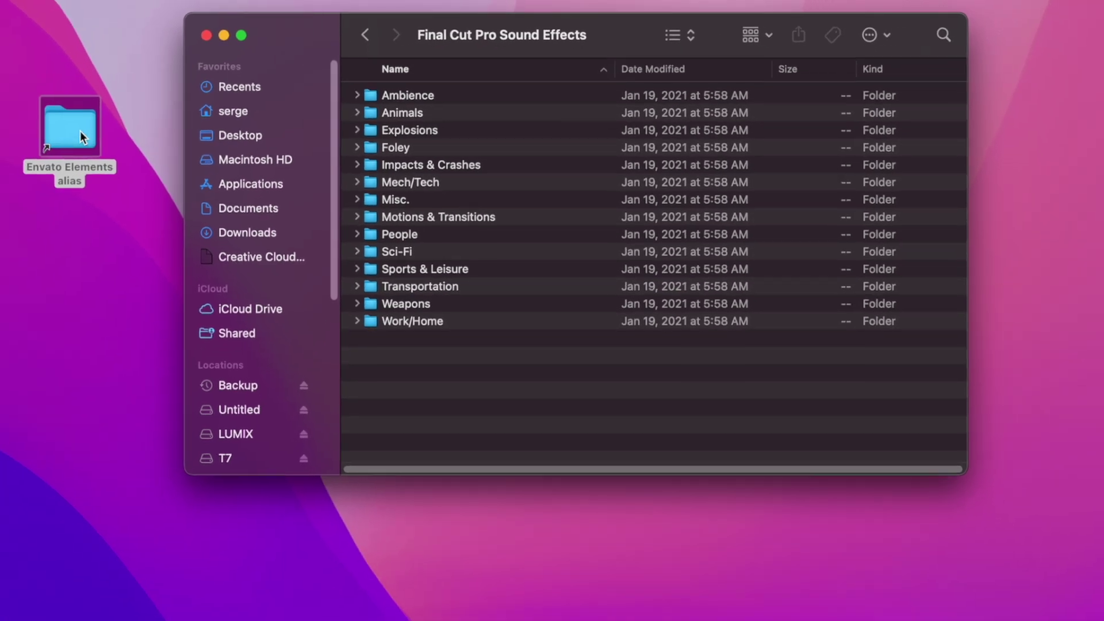
Move the alias into Final Cut Pro Sound Effects and rename it 'Envato Elements'
drag(80, 131, 422, 393)
click(498, 122)
click(498, 123)
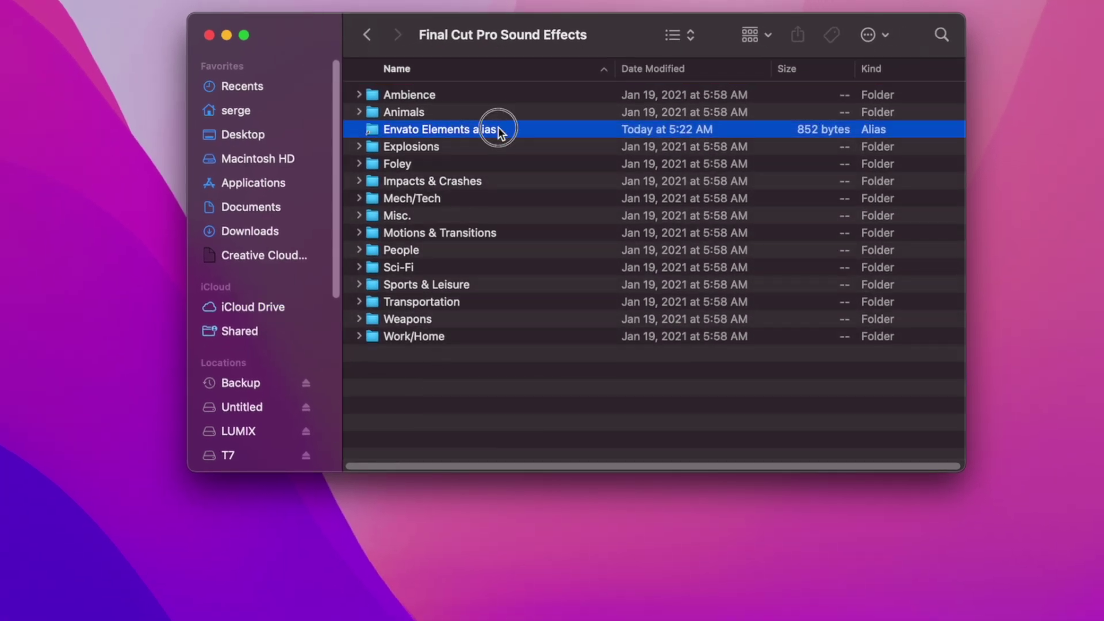
key(BackSpace)
key(BackSpace)
key(BackSpace)
key(BackSpace)
key(BackSpace)
key(BackSpace)
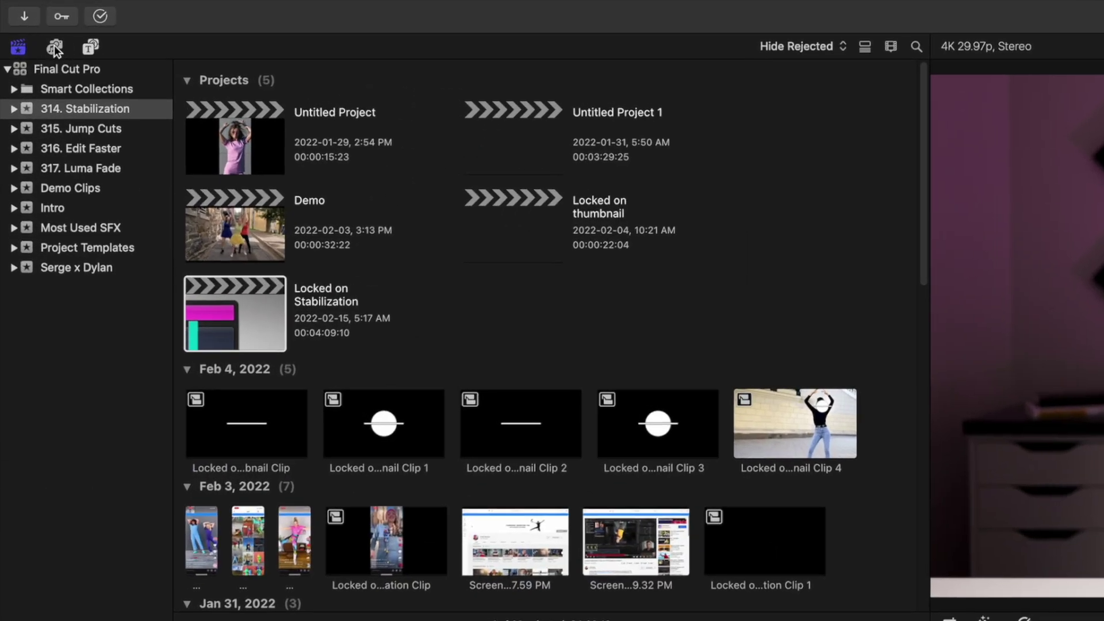
Show Sound Effects in the Photos and Audio browser, filtered to Envato Elements
click(27, 24)
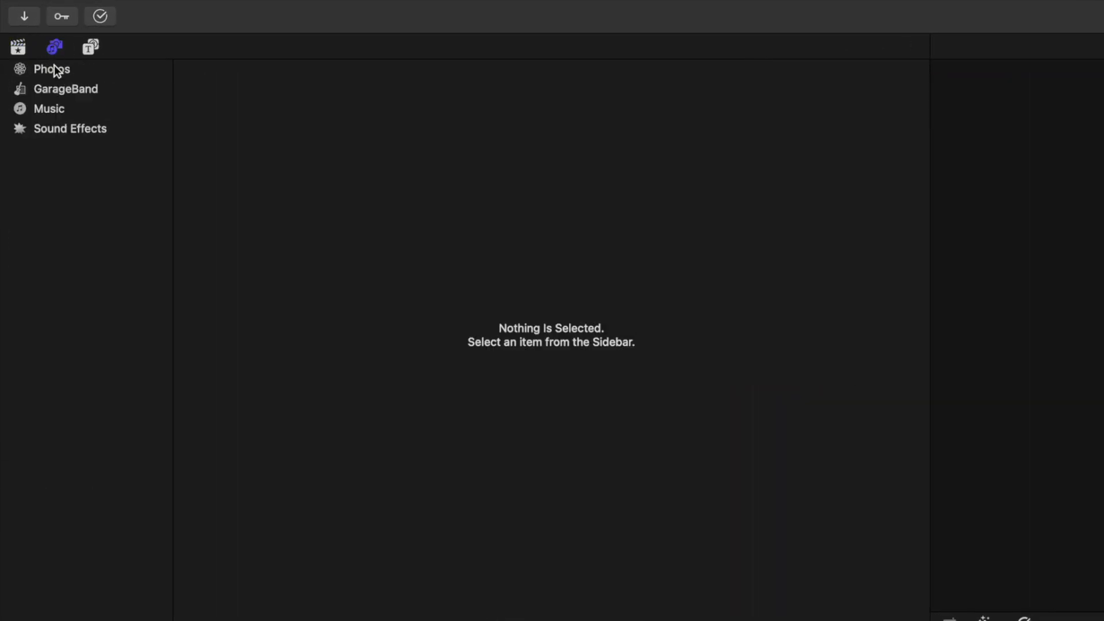
click(62, 127)
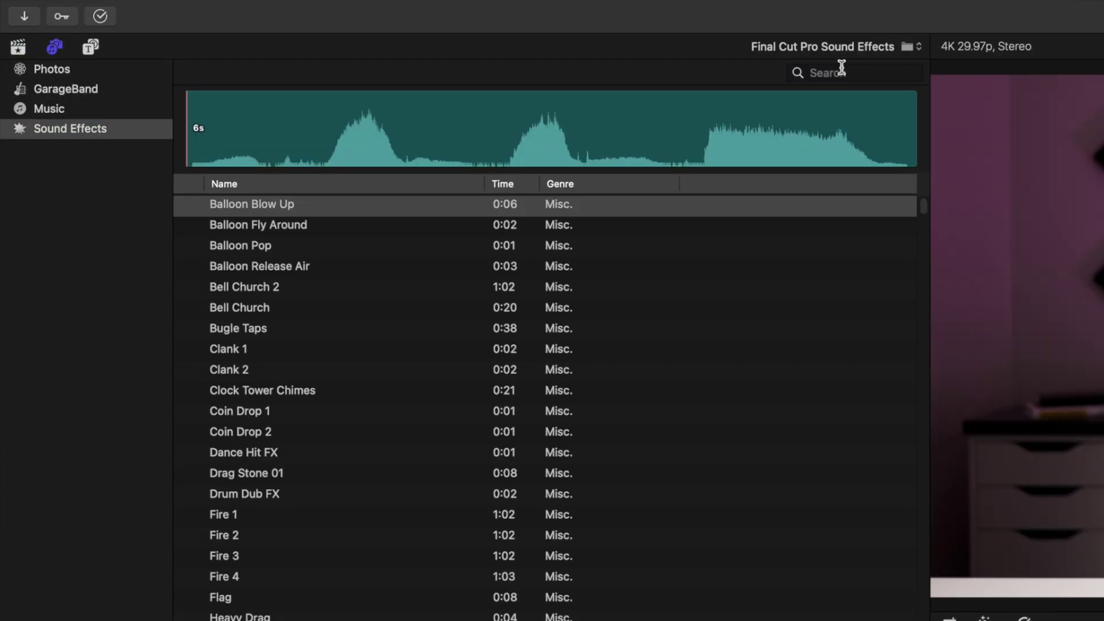
click(920, 46)
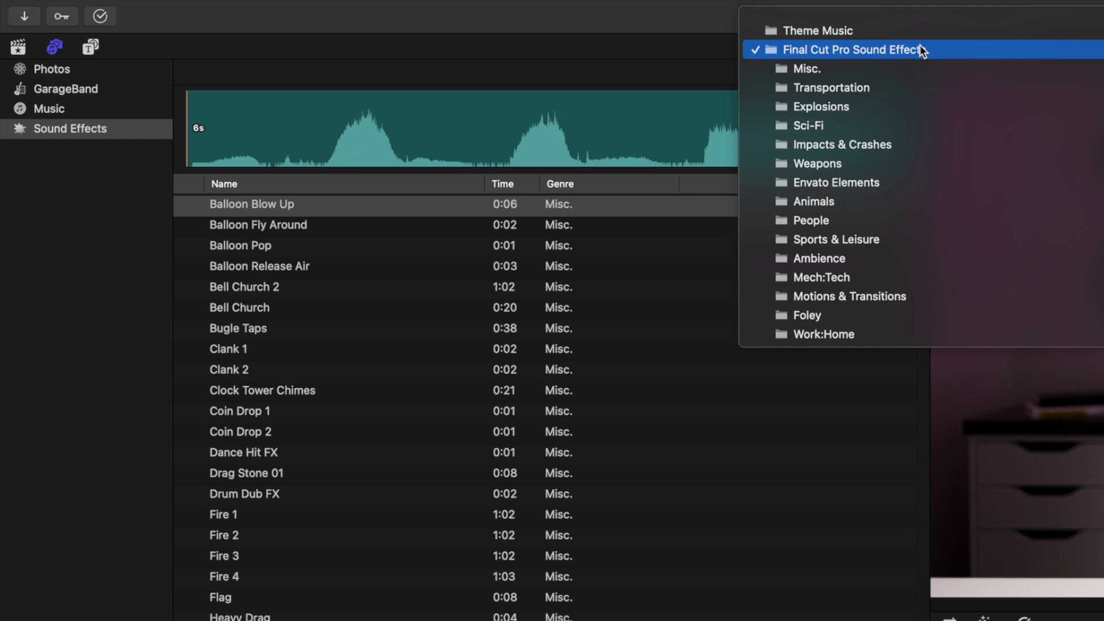
click(937, 176)
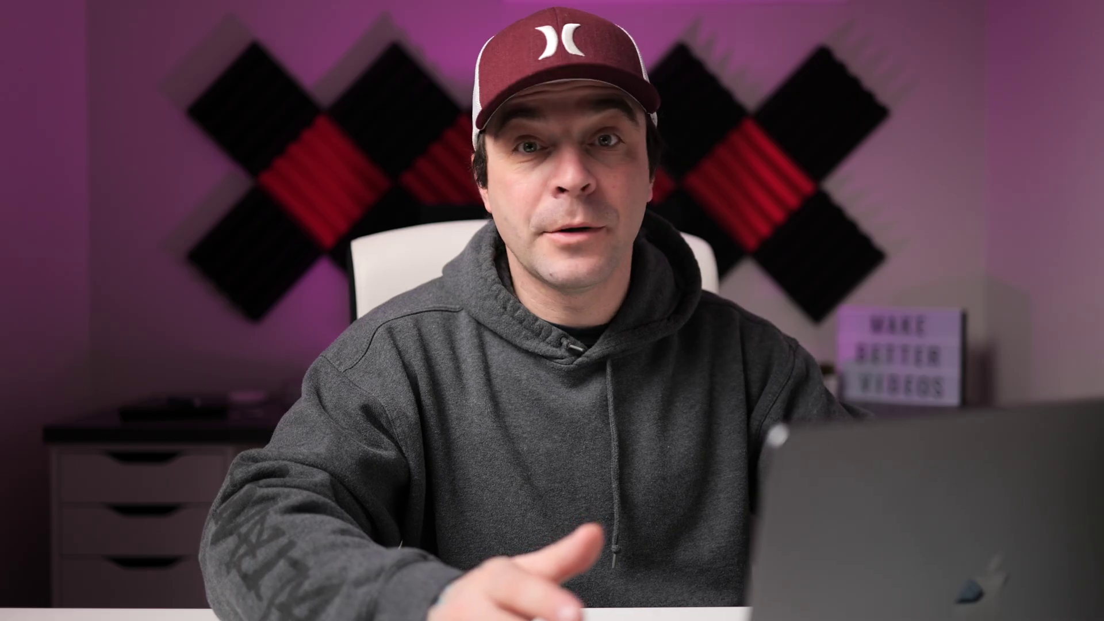